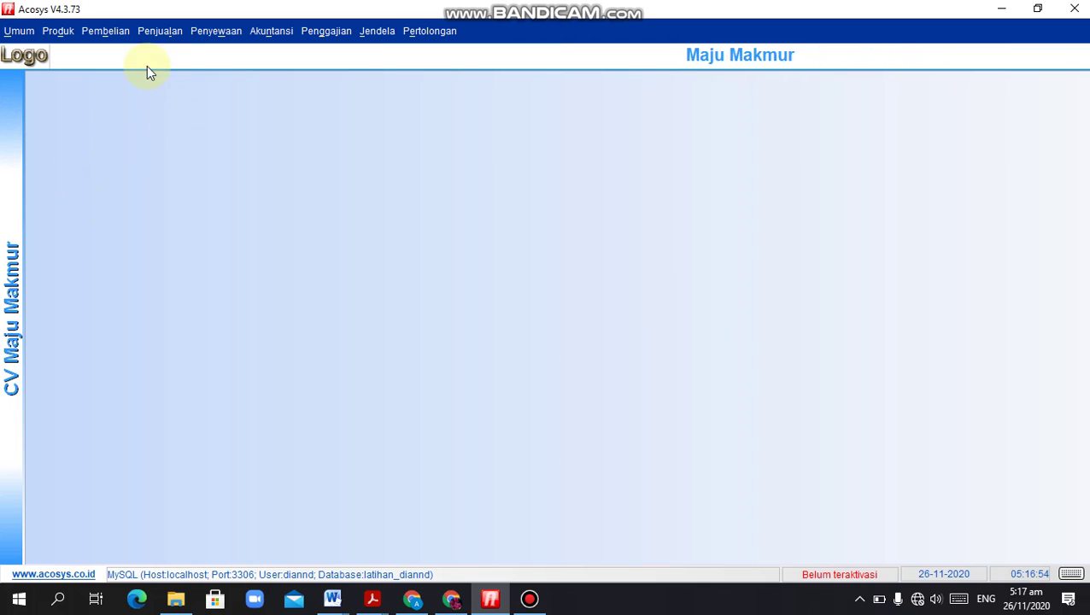
Create a new receivables receipt in Penerimaan Piutang and date it 15-09-2020.
click(154, 34)
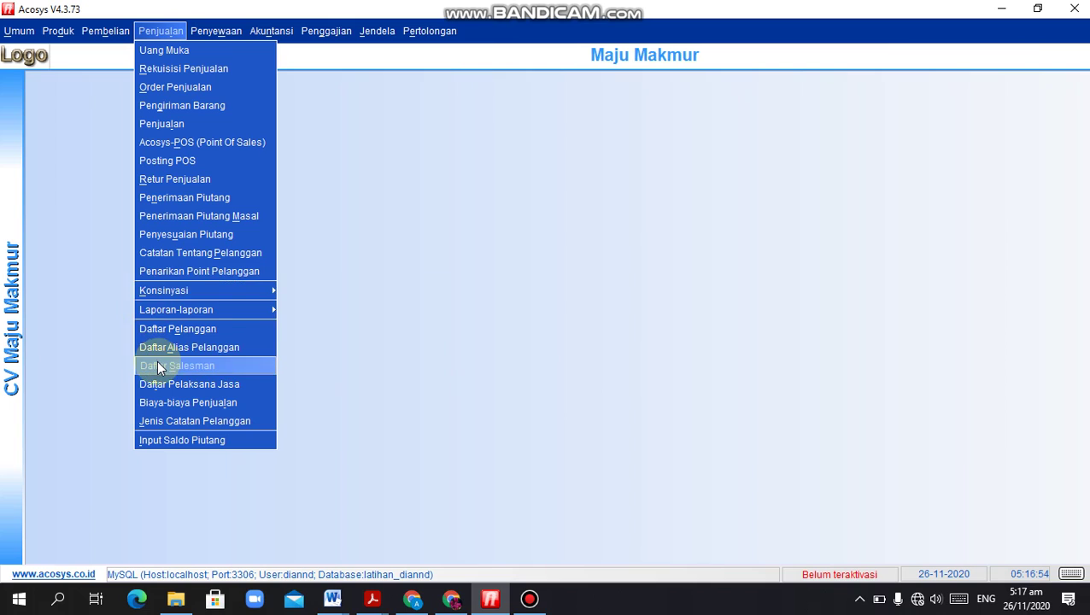
click(176, 200)
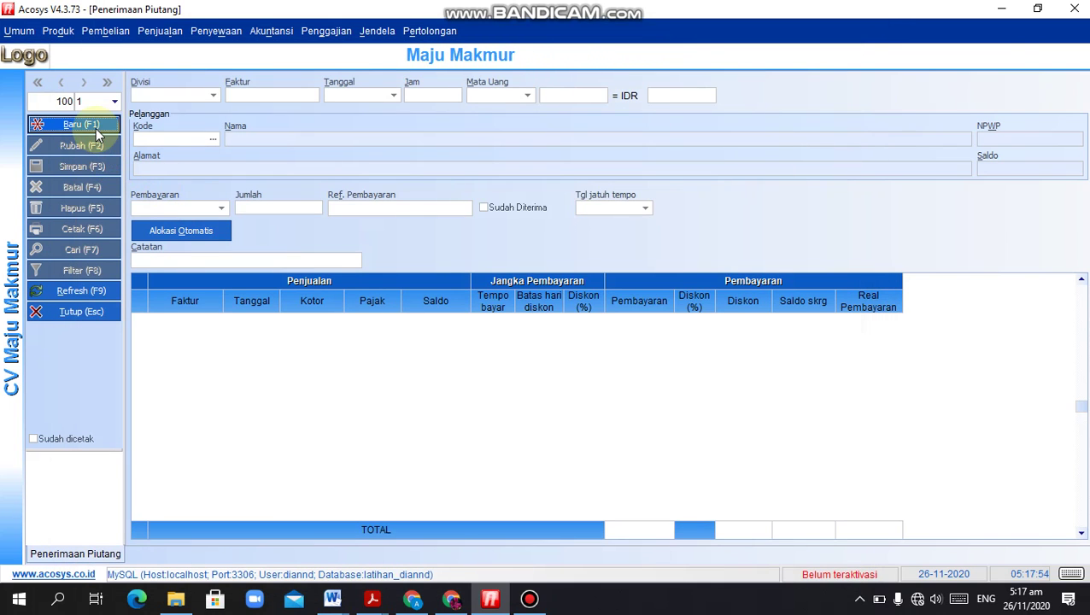
click(84, 124)
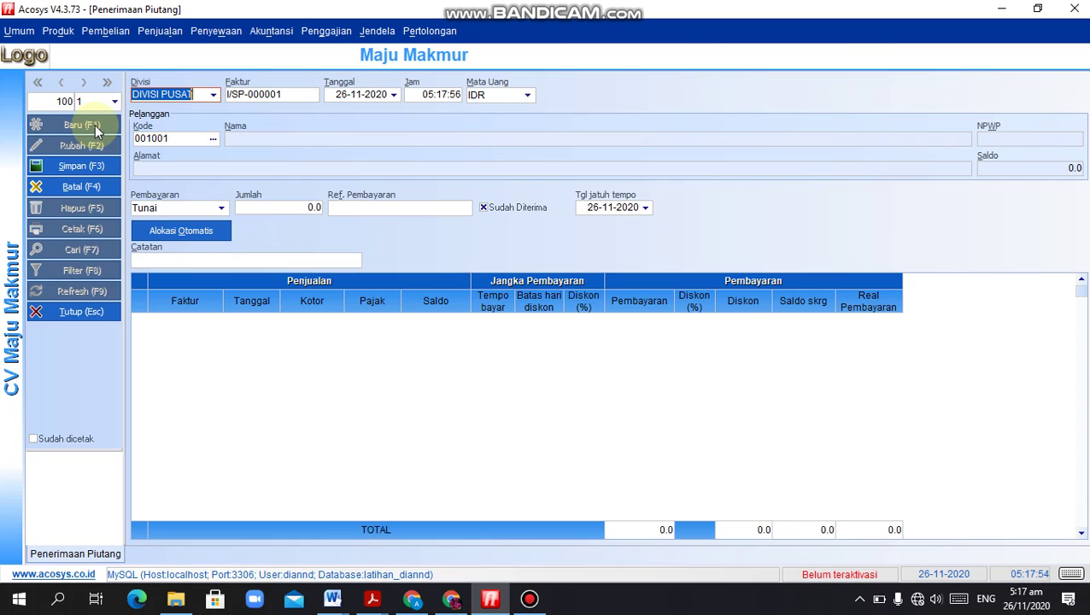
click(357, 95)
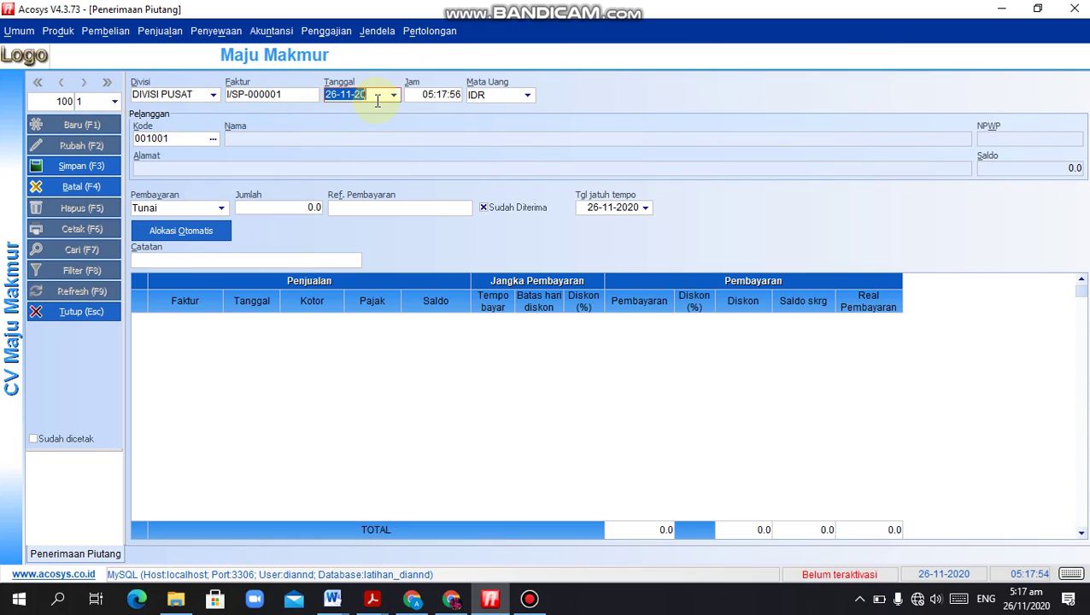
text(15)
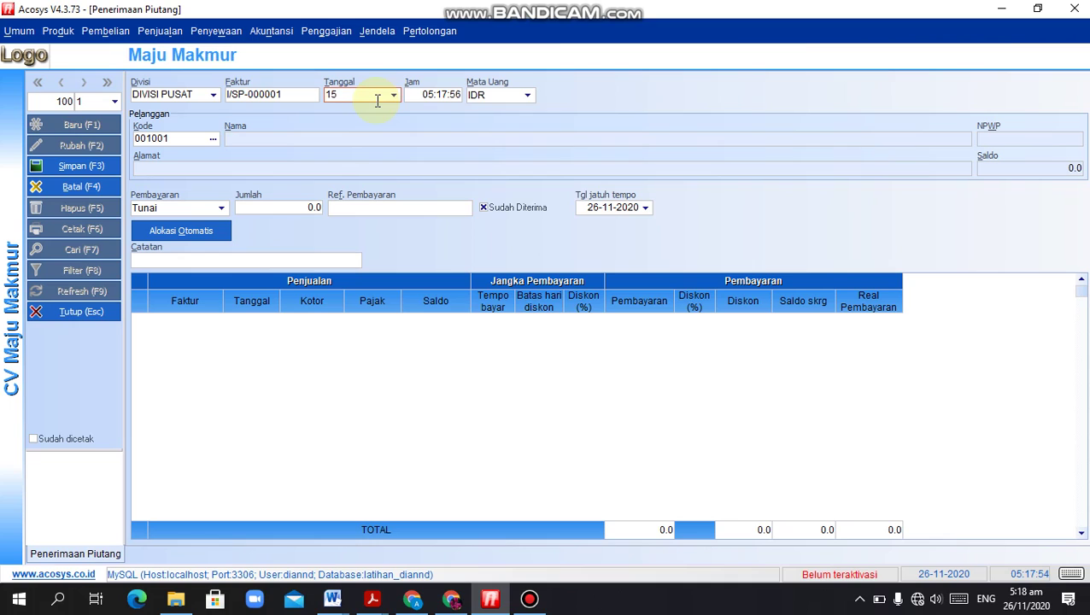
text(-09-2020)
key(Tab)
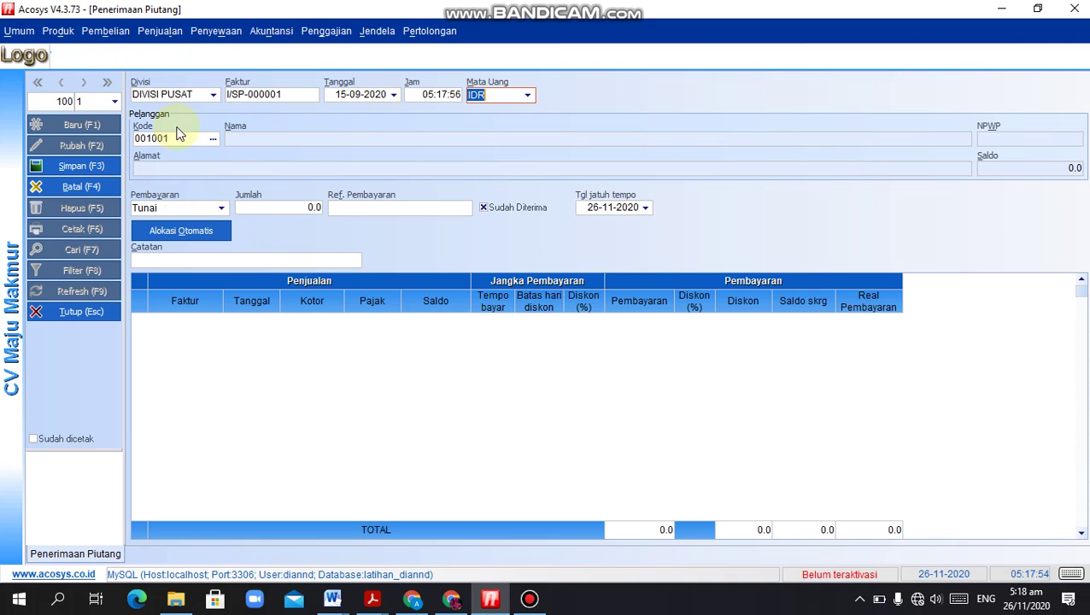
Assign the customer CV Merdeka to the receipt from the customer search.
click(213, 142)
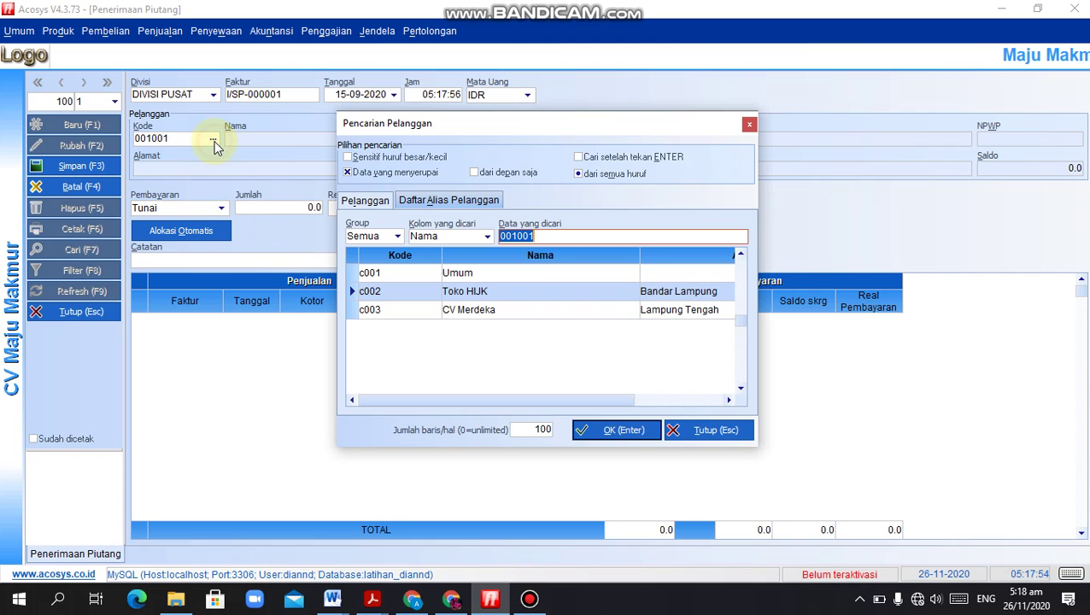
click(524, 311)
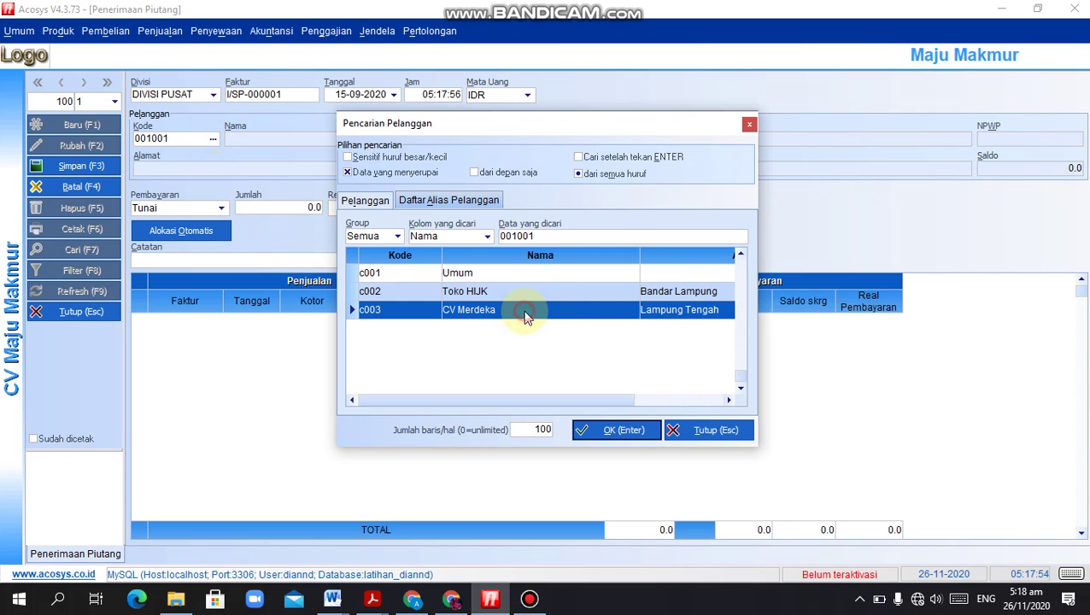
click(620, 430)
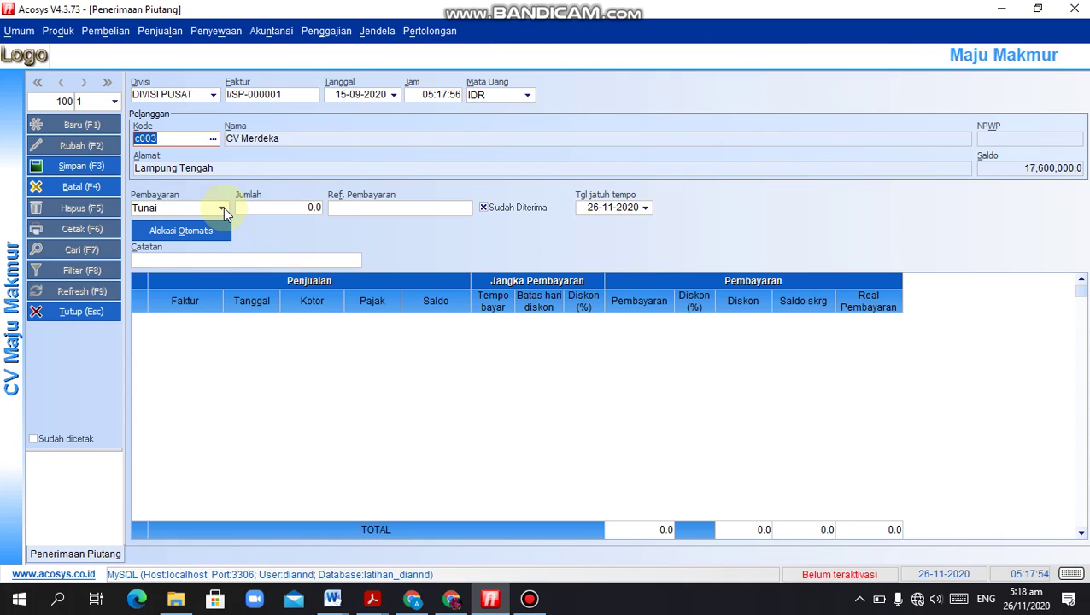
Record a payment of 5,000,000 through Bank A and allocate it automatically to the customer's outstanding invoices.
click(223, 207)
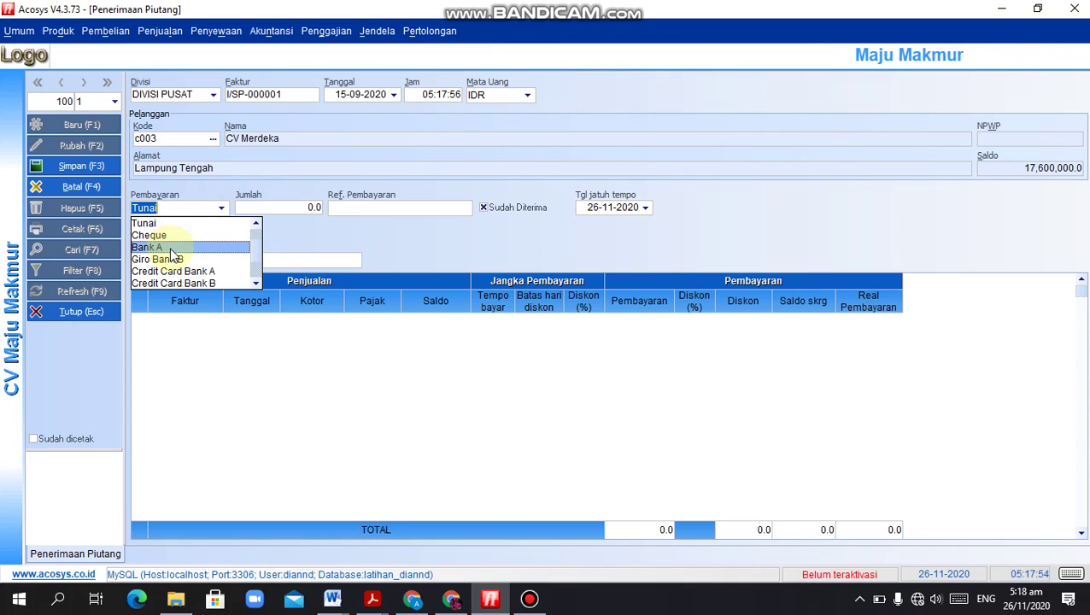
click(169, 247)
click(244, 211)
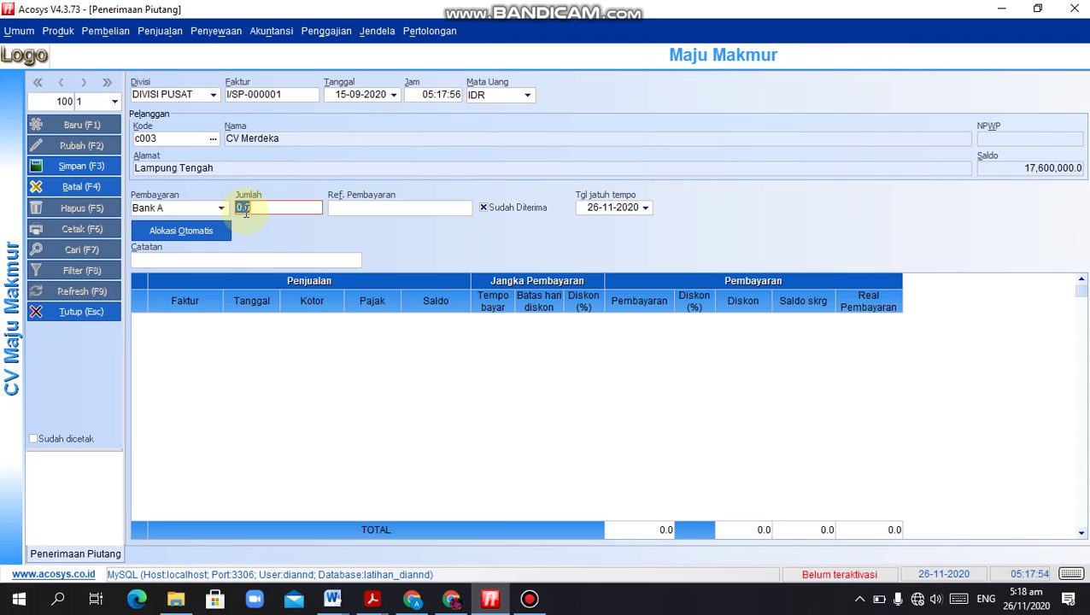
text(5,000,00)
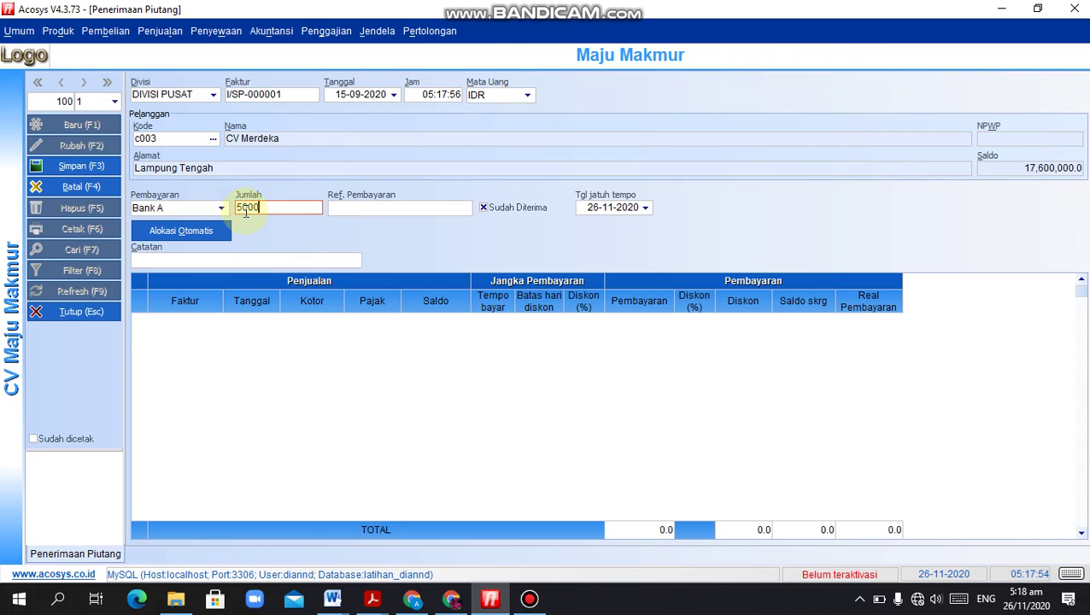
text(0)
key(Tab)
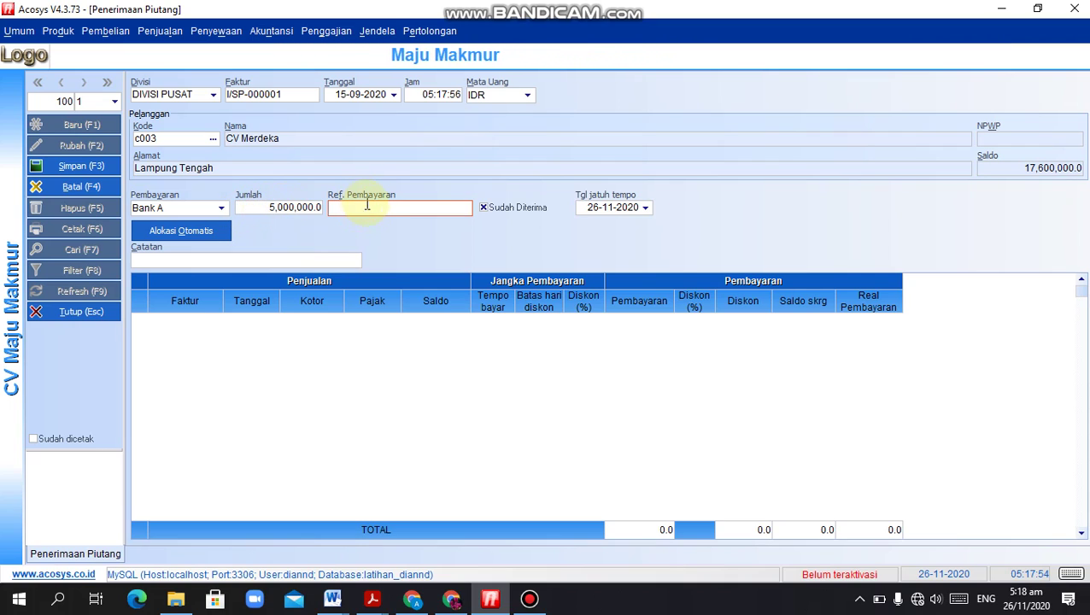
click(166, 236)
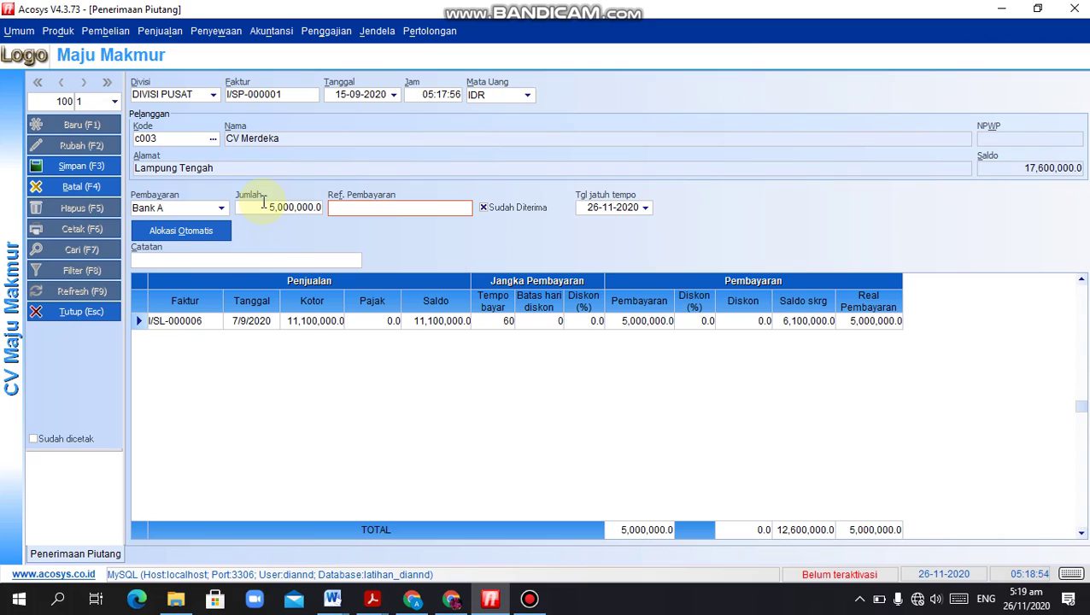
Set the receipt amount to 15,000,000 and rerun the automatic allocation, replacing the existing lines.
click(238, 210)
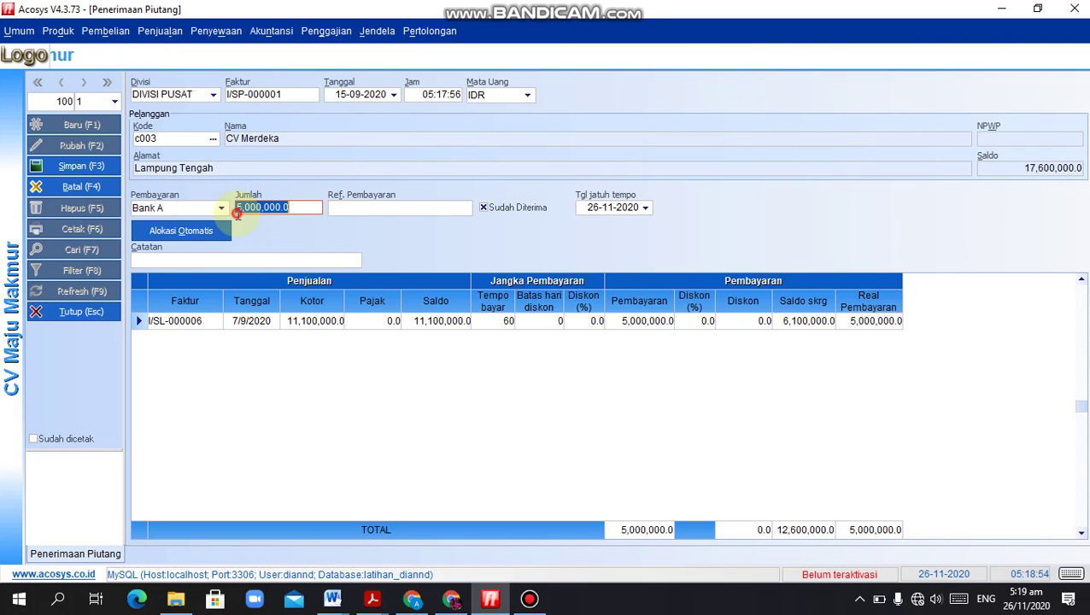
text(15,000,000)
key(Tab)
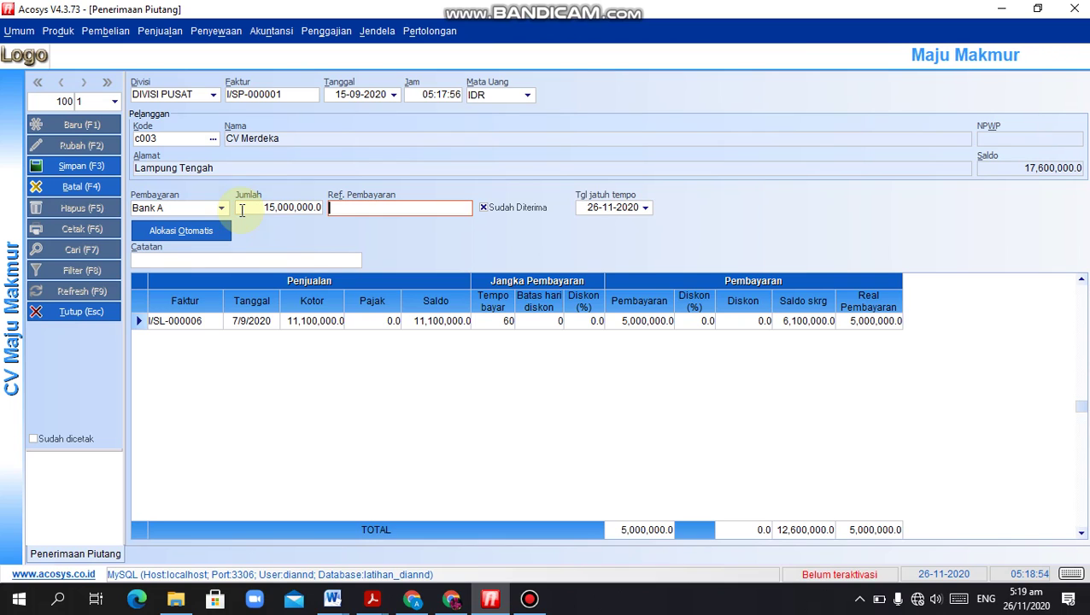
click(190, 229)
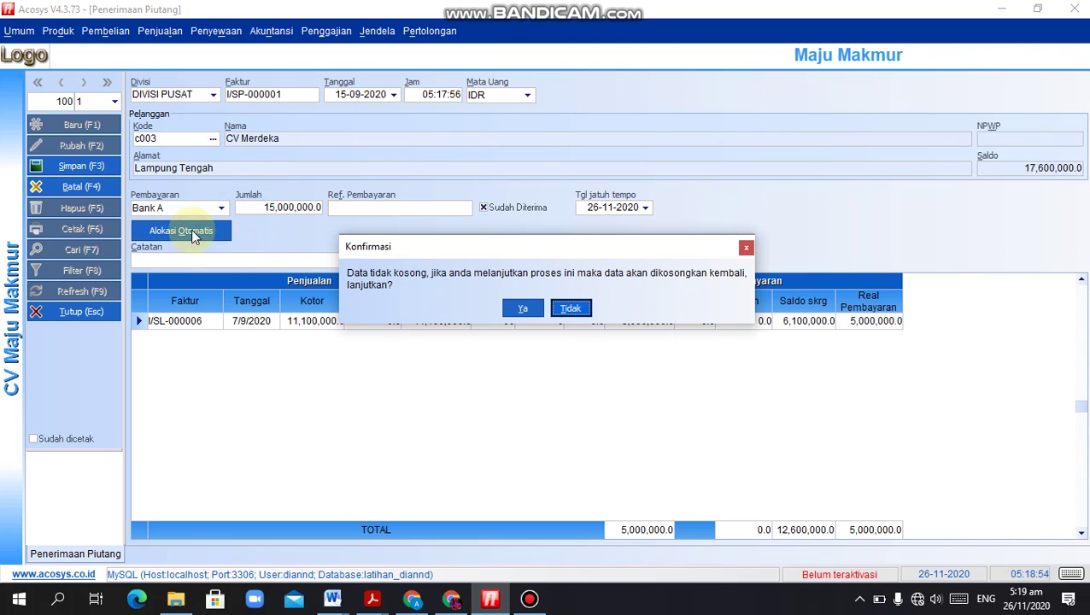
click(516, 309)
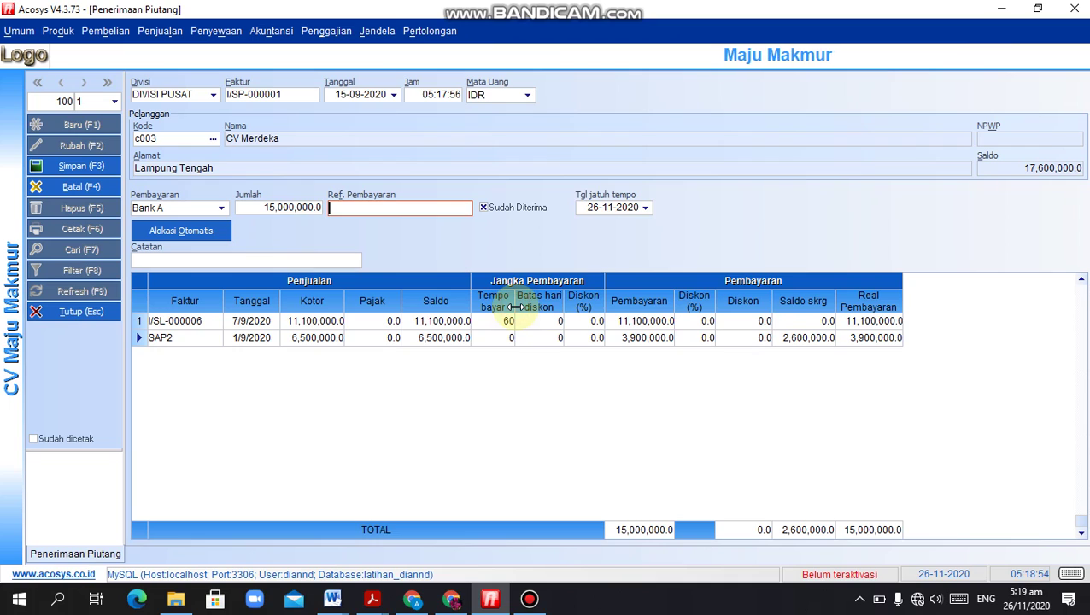
Reallocate the receipt automatically with an amount of 5,000,000 and save it.
click(260, 210)
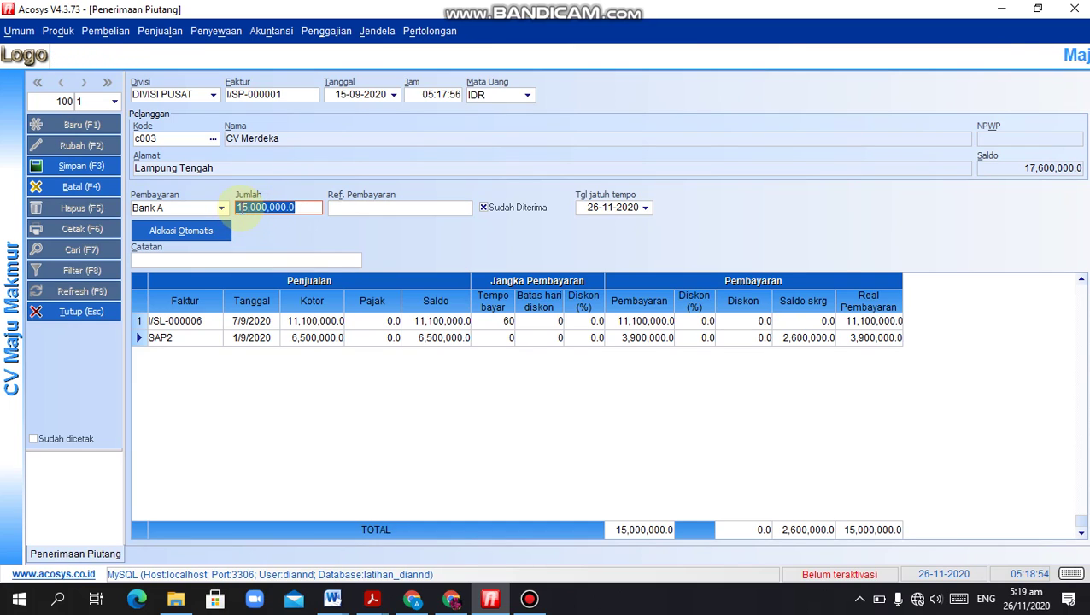
text(5000000)
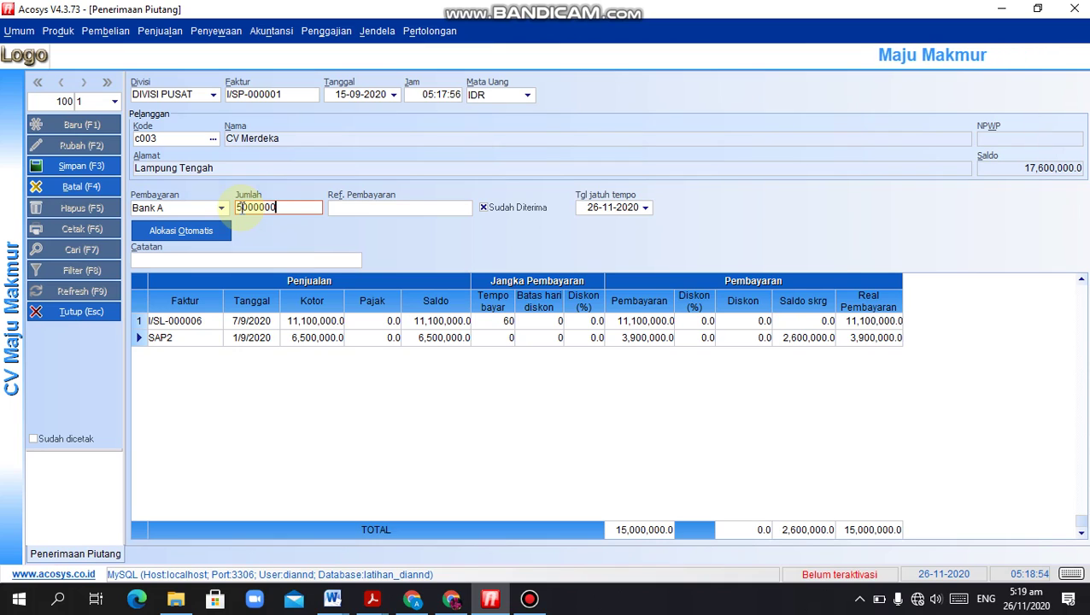
key(Tab)
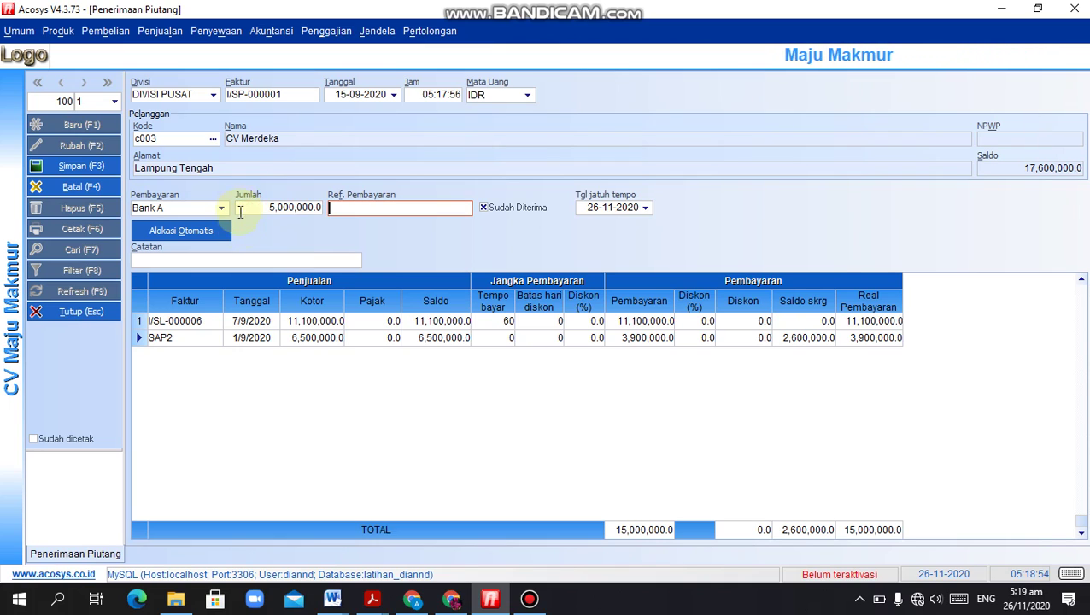
click(183, 232)
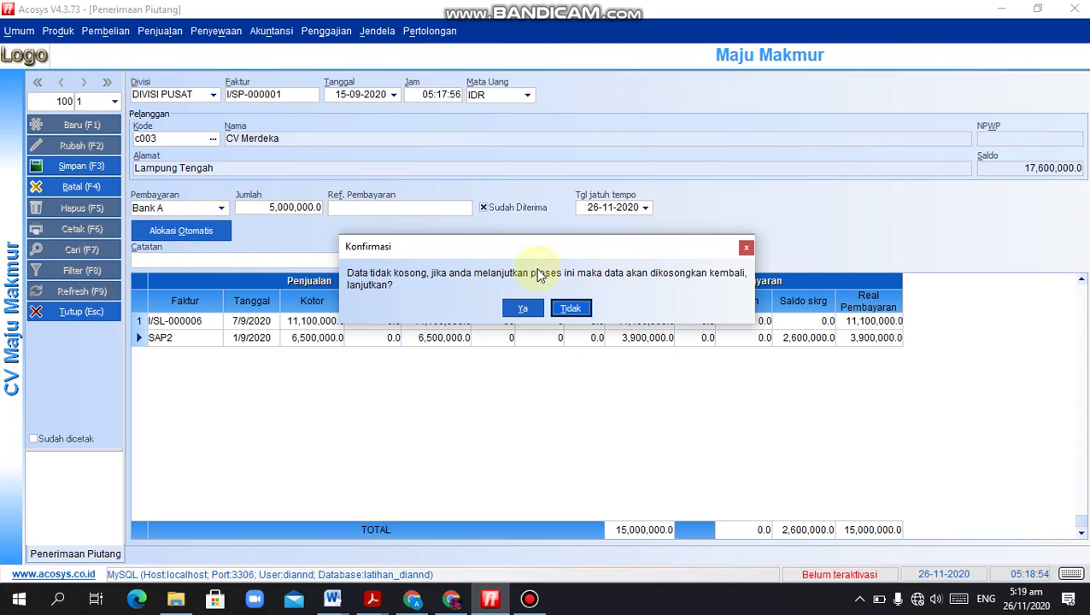
click(524, 313)
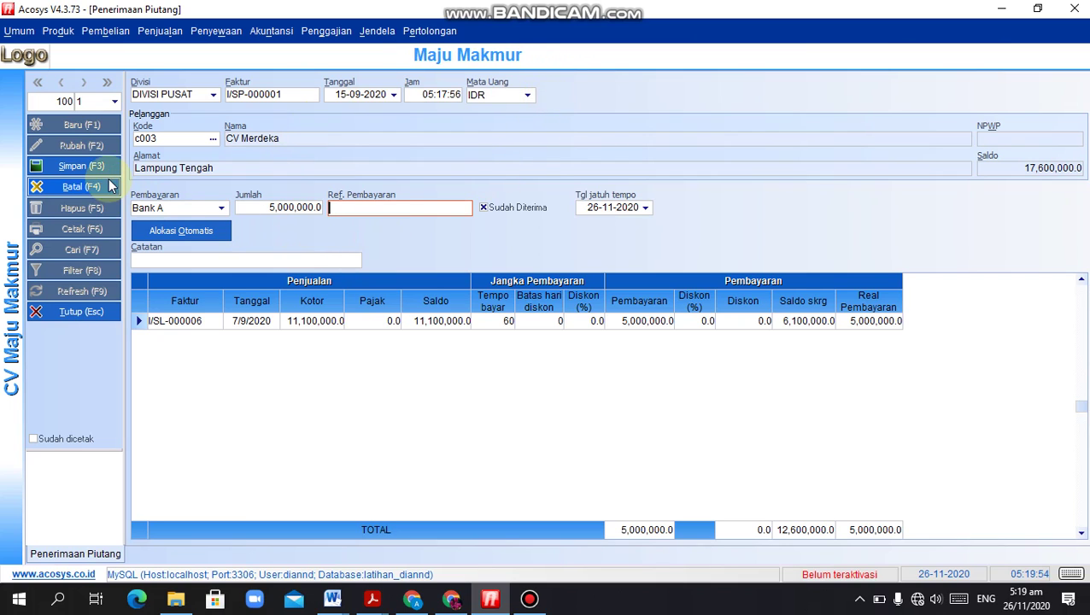
click(68, 165)
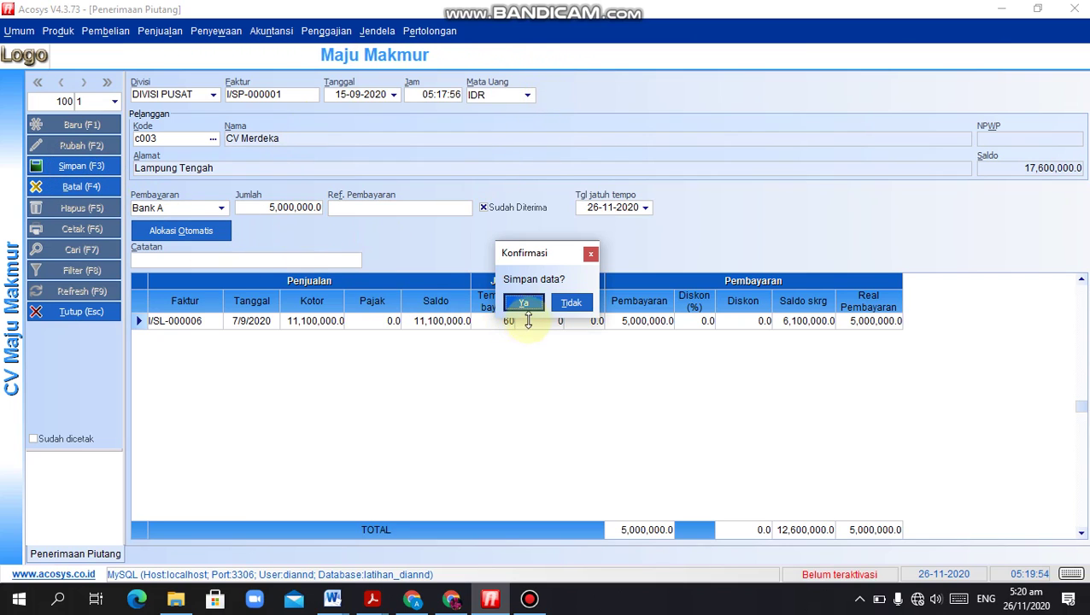
click(525, 304)
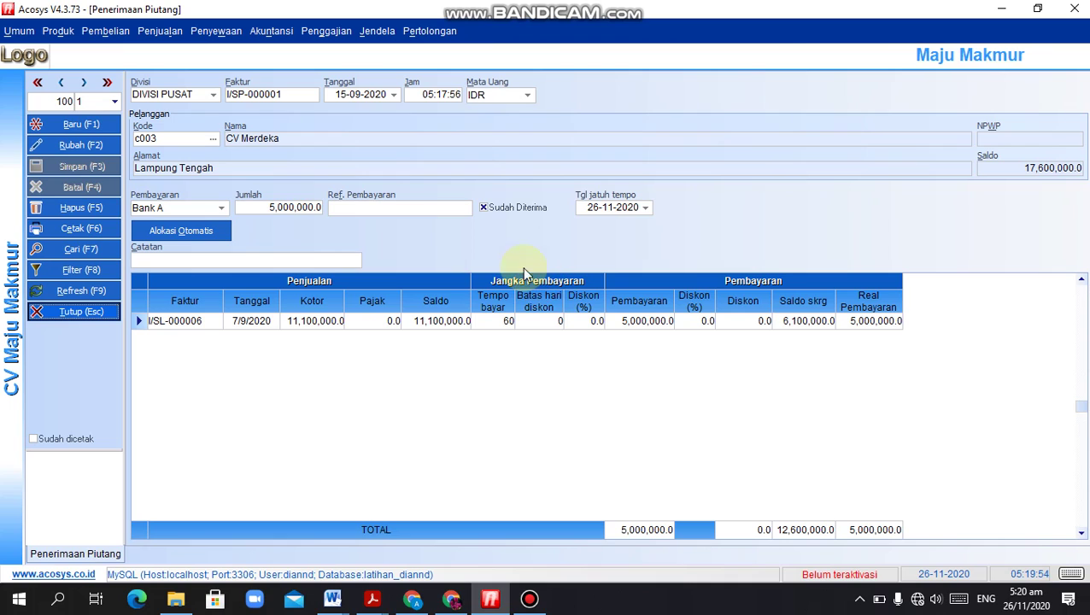
Create another receivables receipt dated 16-09-2020.
click(53, 124)
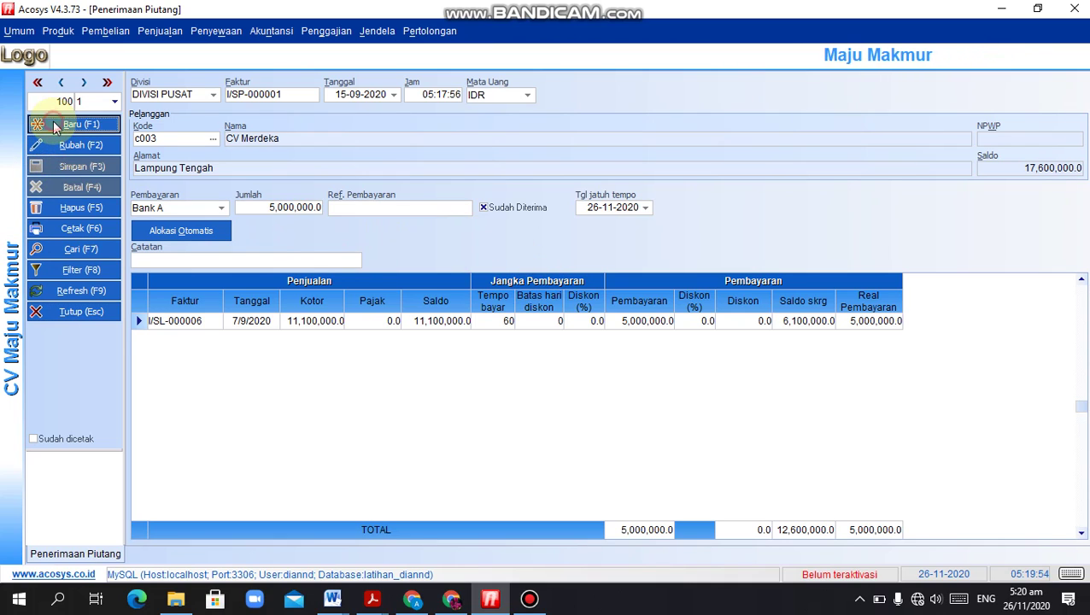
click(341, 92)
text(10092020)
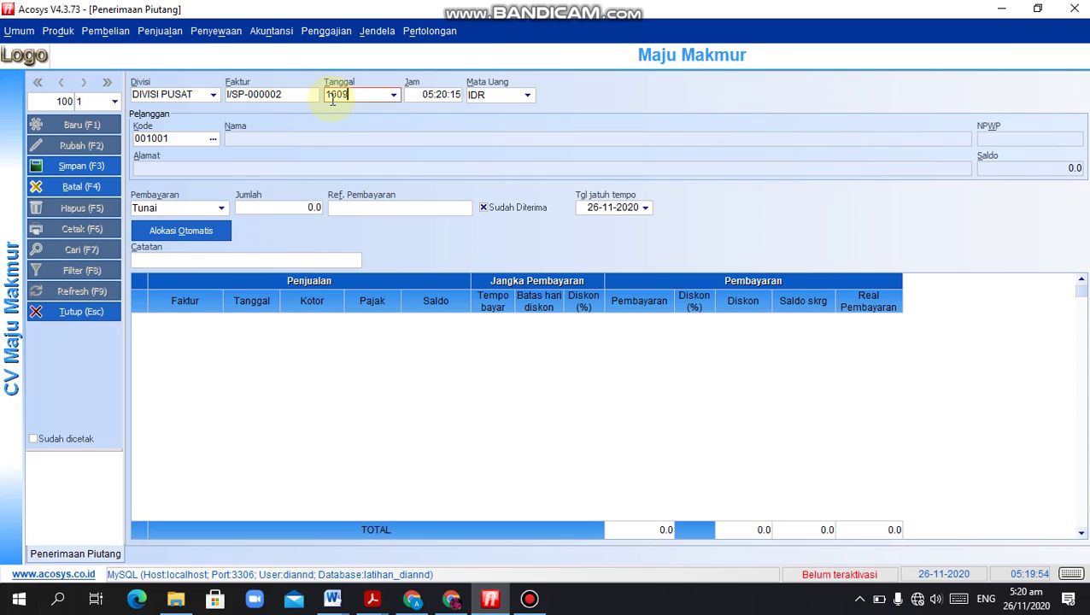
key(Tab)
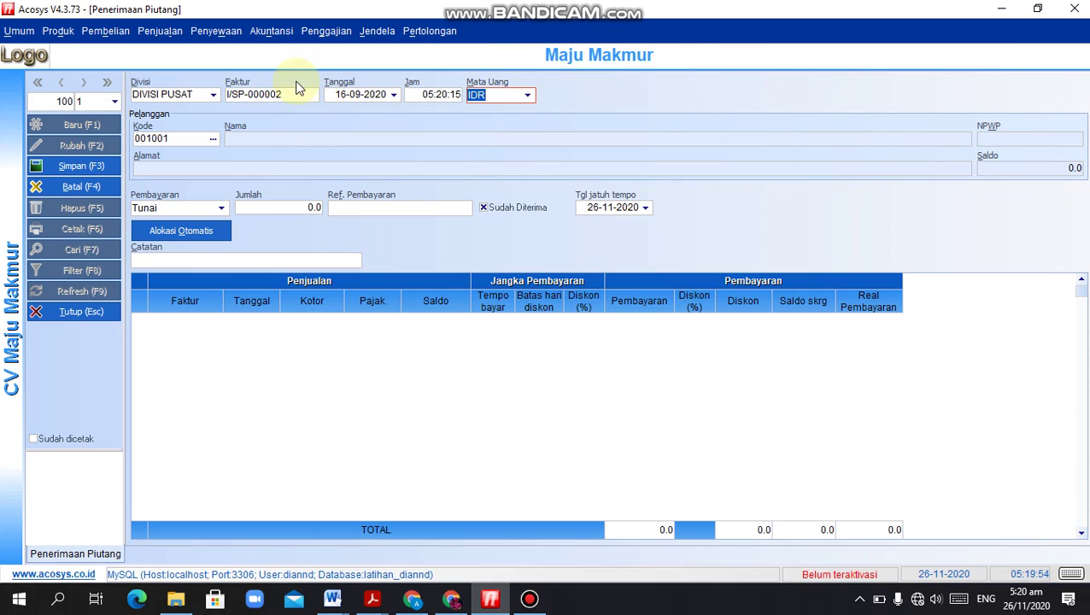
Assign CV Merdeka as the new receipt's customer and set the payment method to Bank A.
click(212, 139)
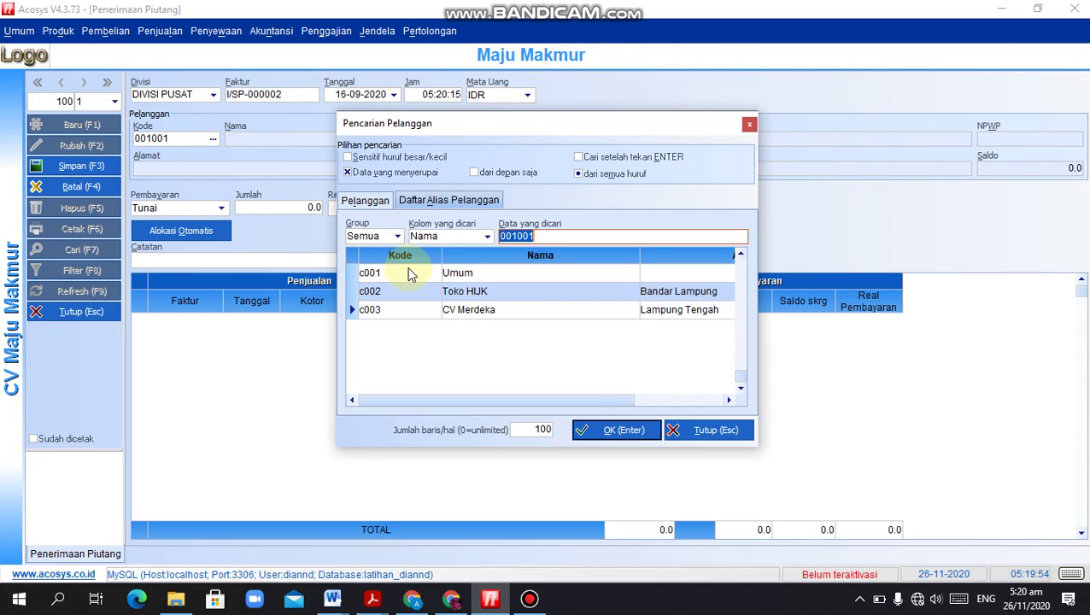
click(465, 311)
click(639, 435)
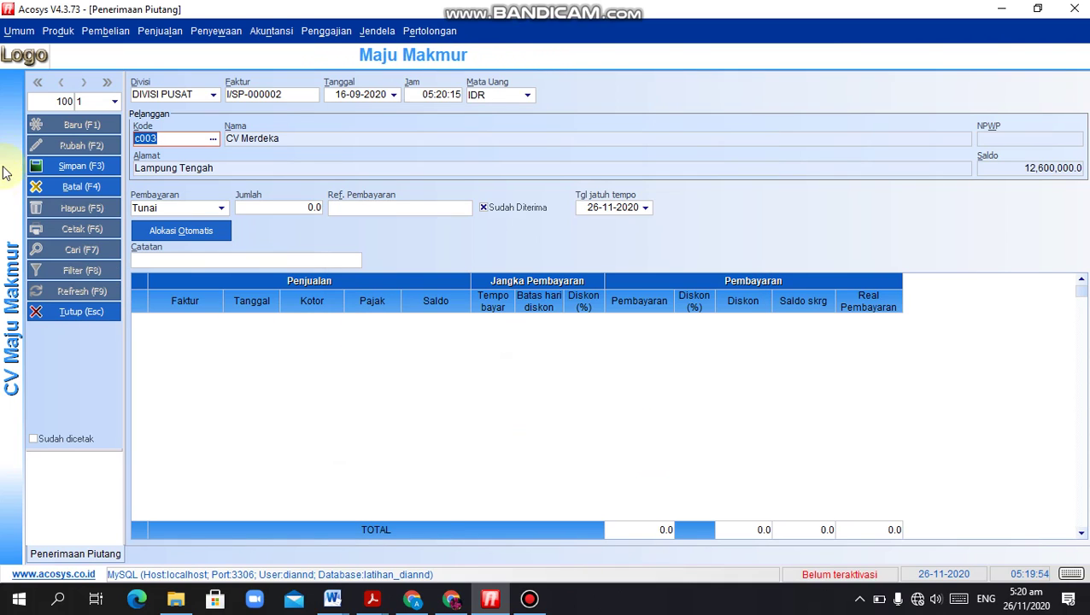
click(219, 207)
click(195, 246)
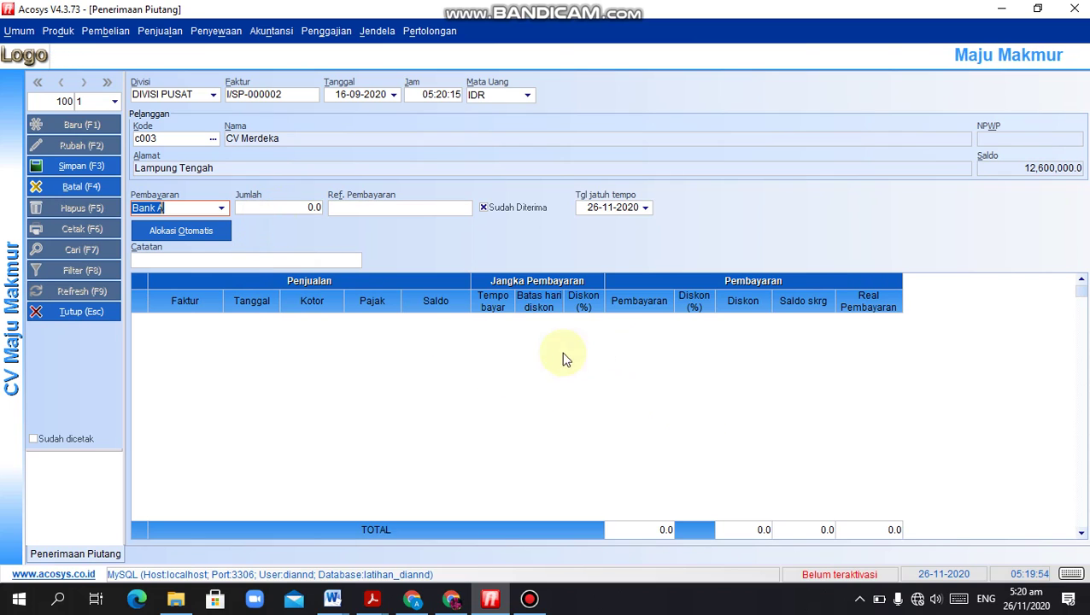
Add invoice SAP2 manually to the receipt's payment lines with a payment of 5,000,000 and save the receipt.
click(201, 342)
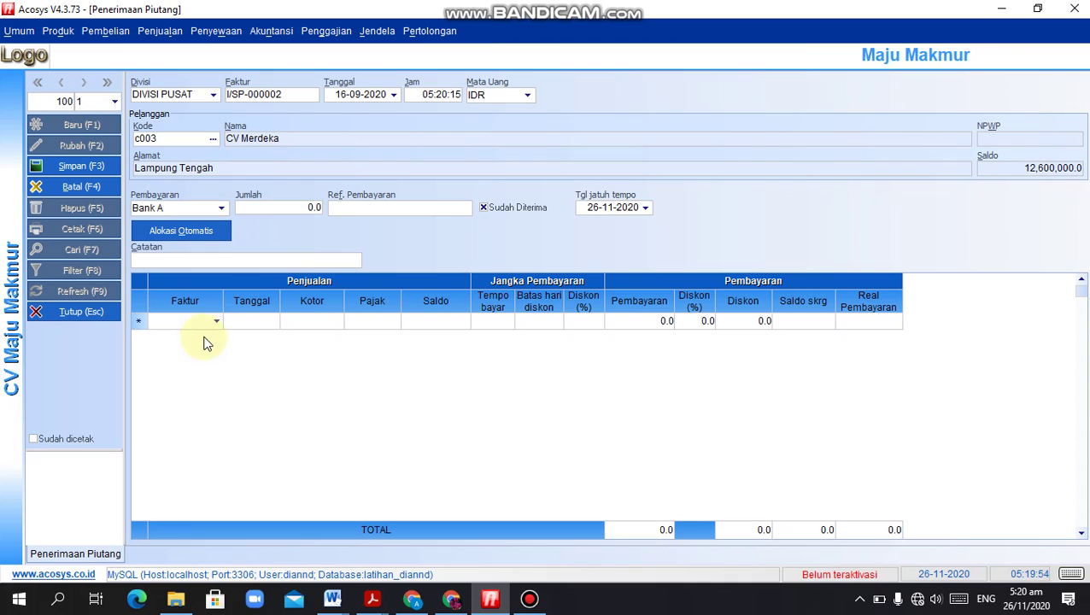
click(216, 322)
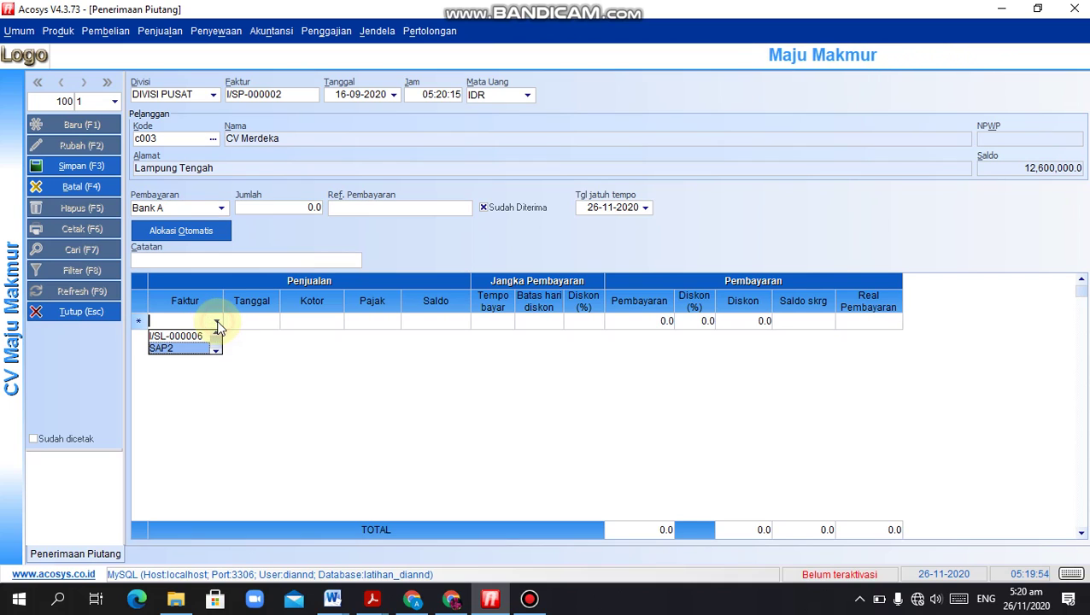
click(182, 348)
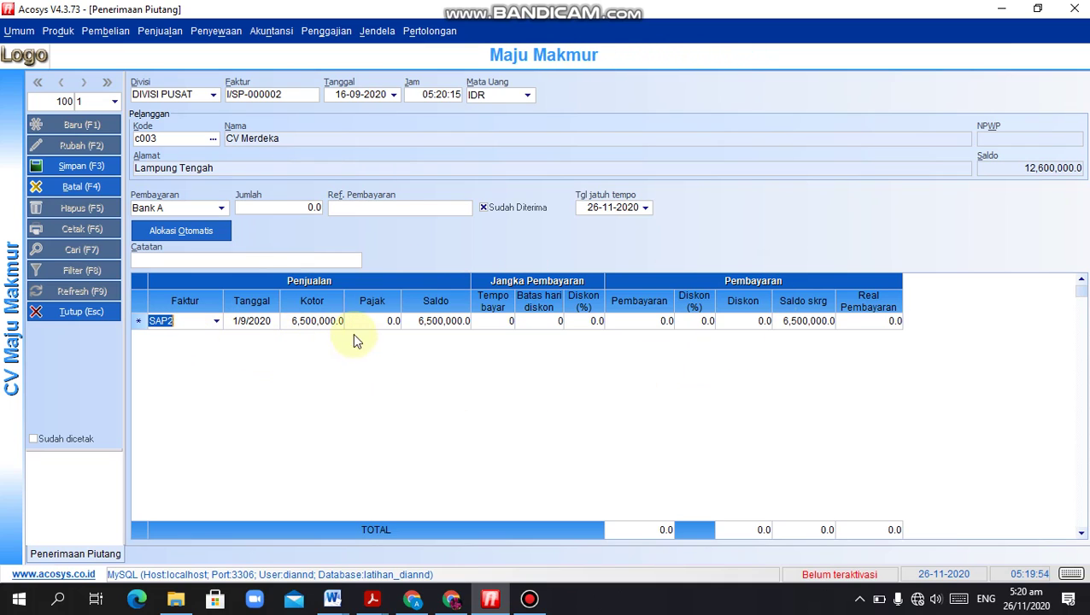
click(608, 322)
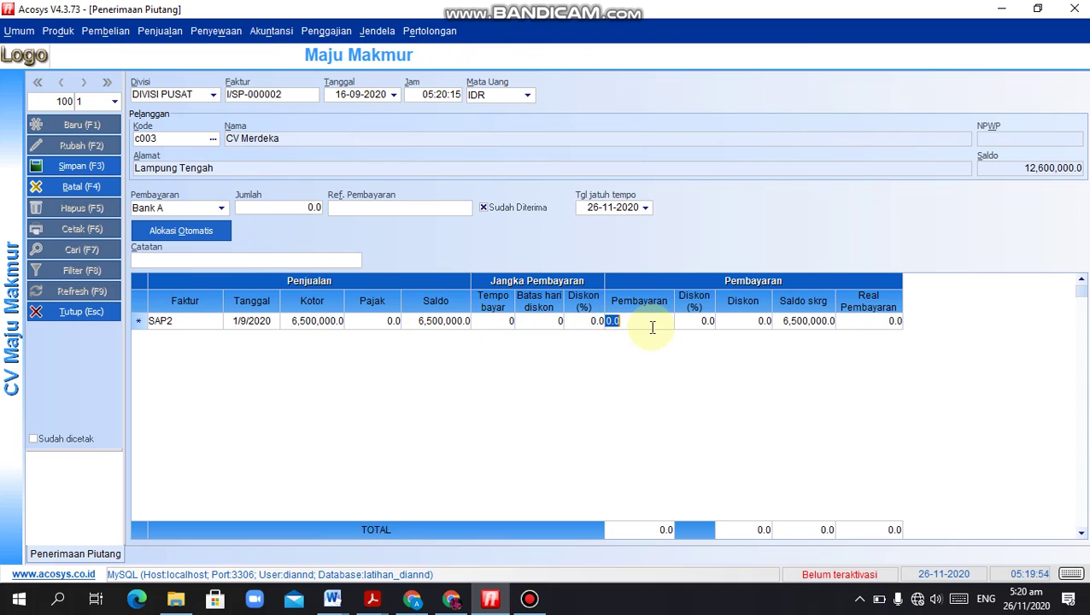
text(5000000)
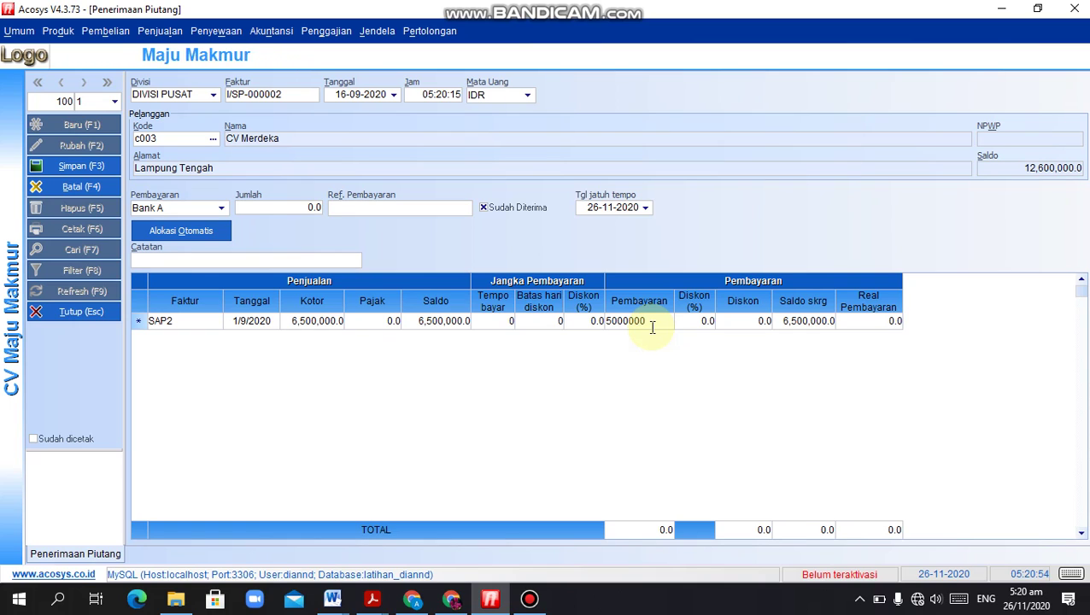
key(Return)
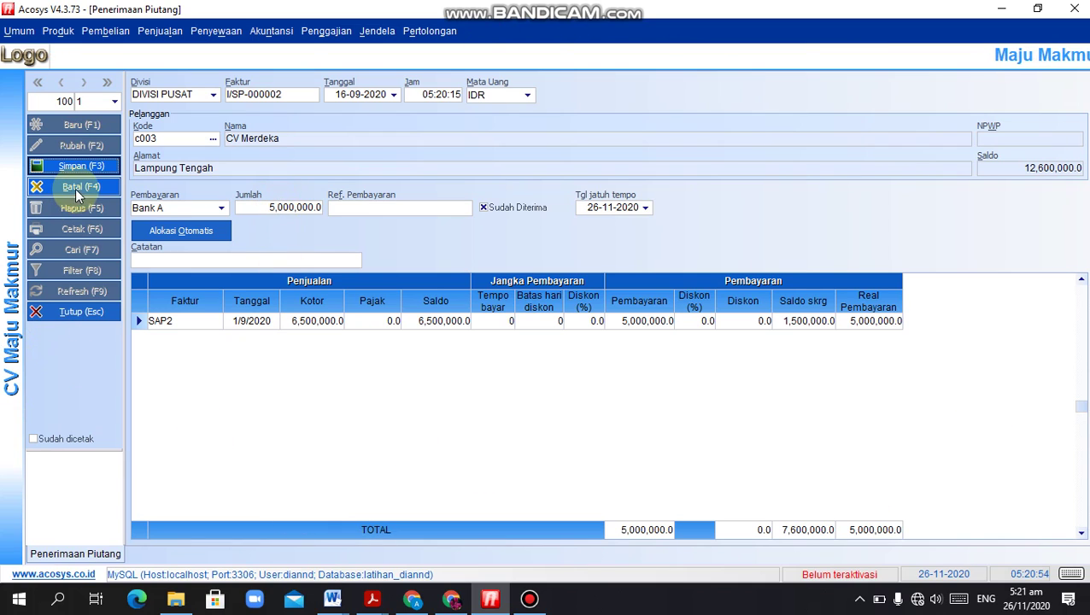
click(81, 167)
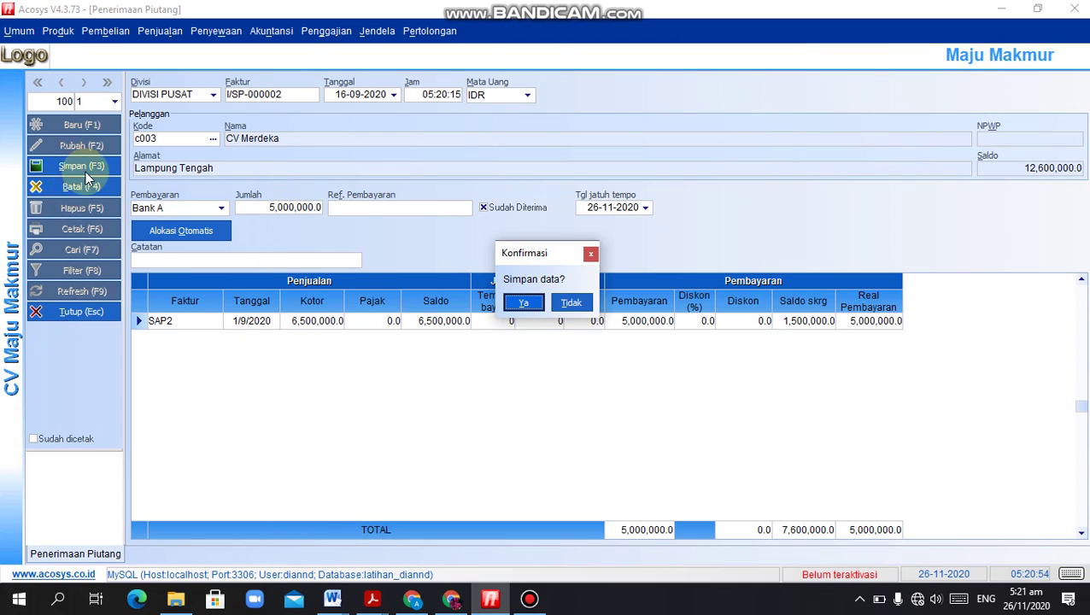
click(519, 305)
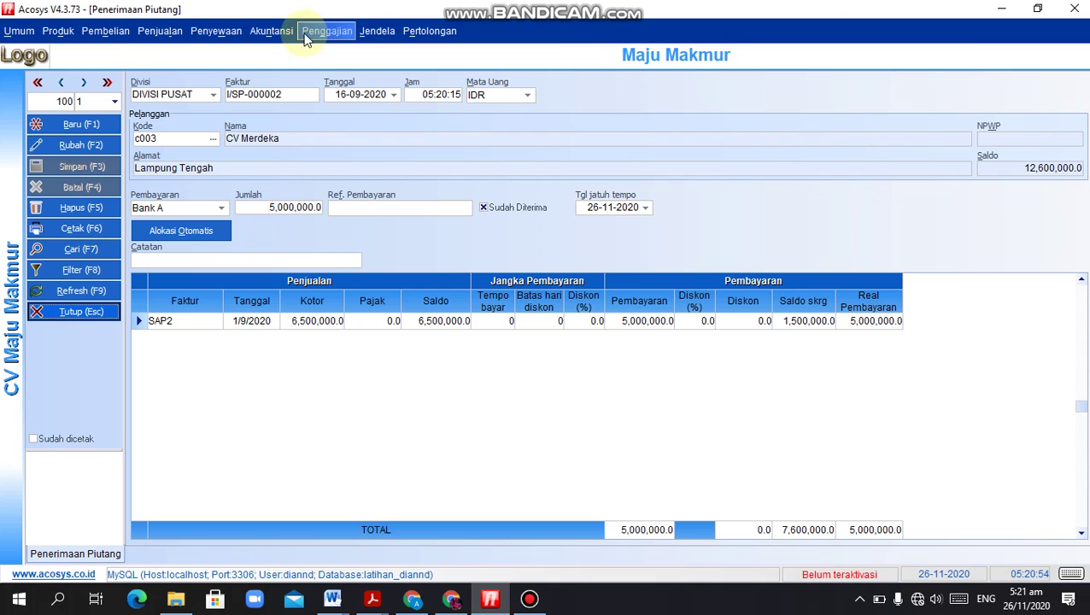
Run the general journal report (Laporan Jurnal Umum) for 15-09-2020 to 16-09-2020 as an on-screen preview.
click(269, 34)
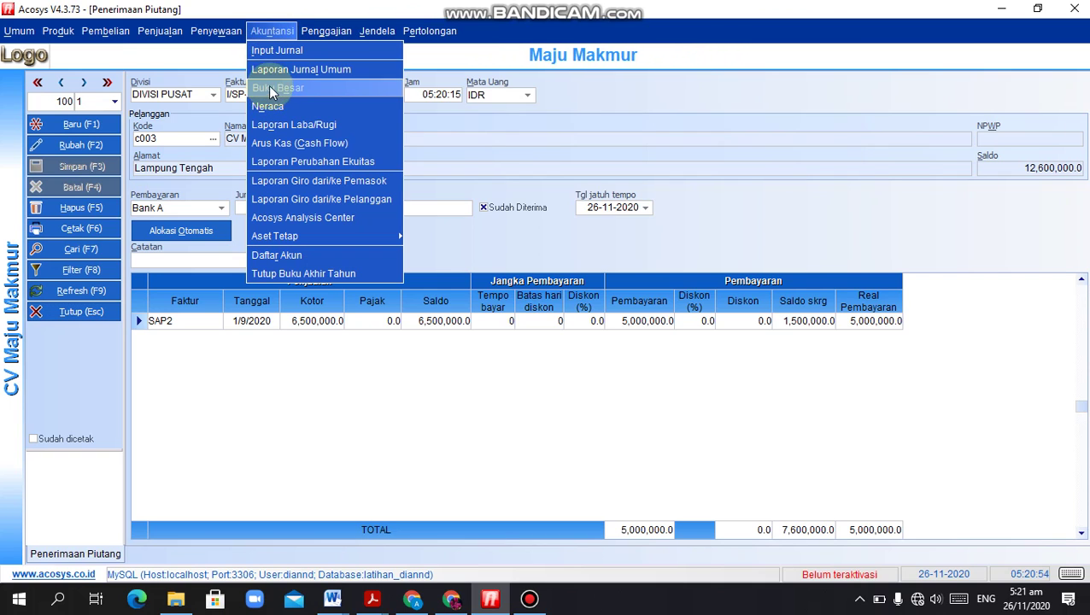
click(266, 72)
click(62, 111)
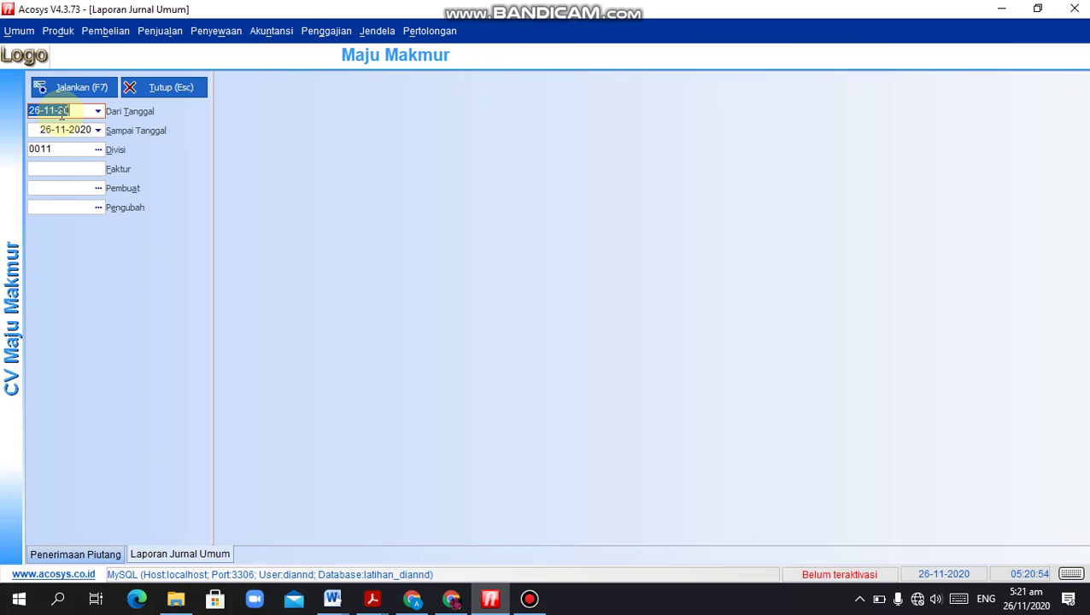
text(15)
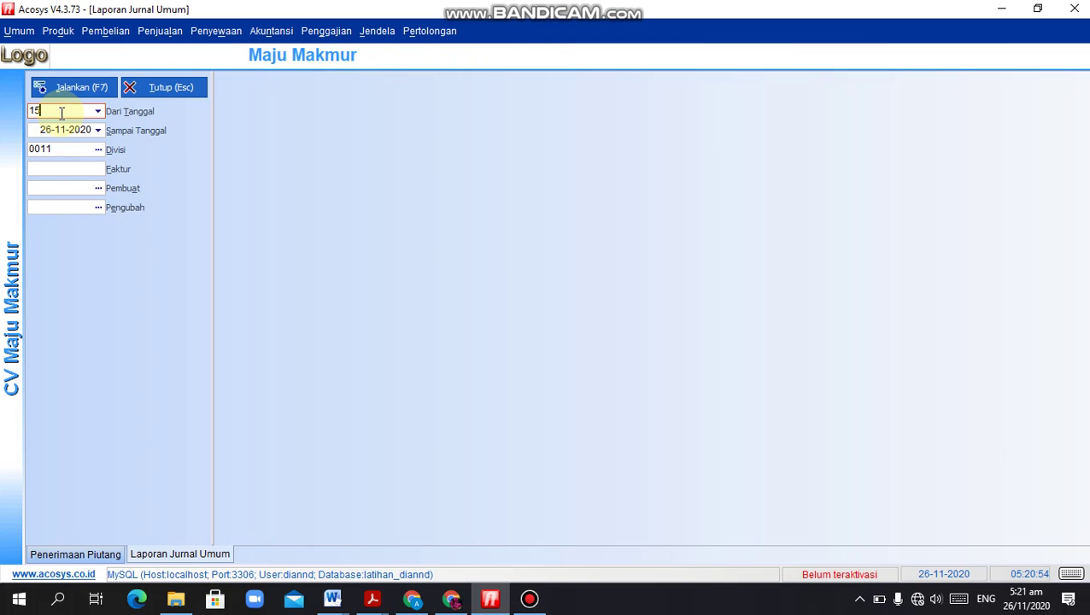
text(-09-2020)
key(Tab)
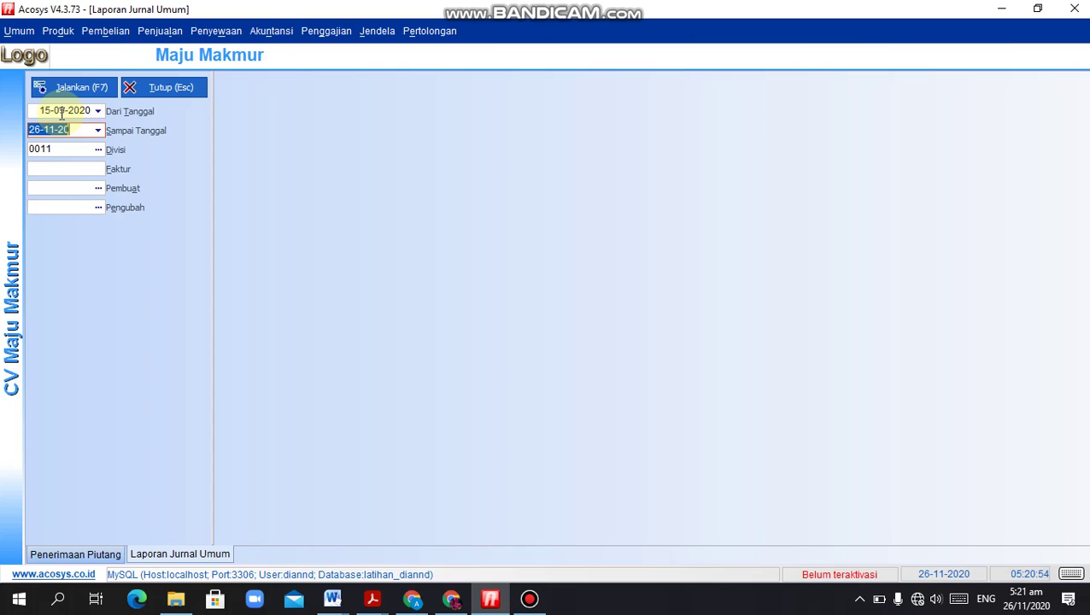
text(16)
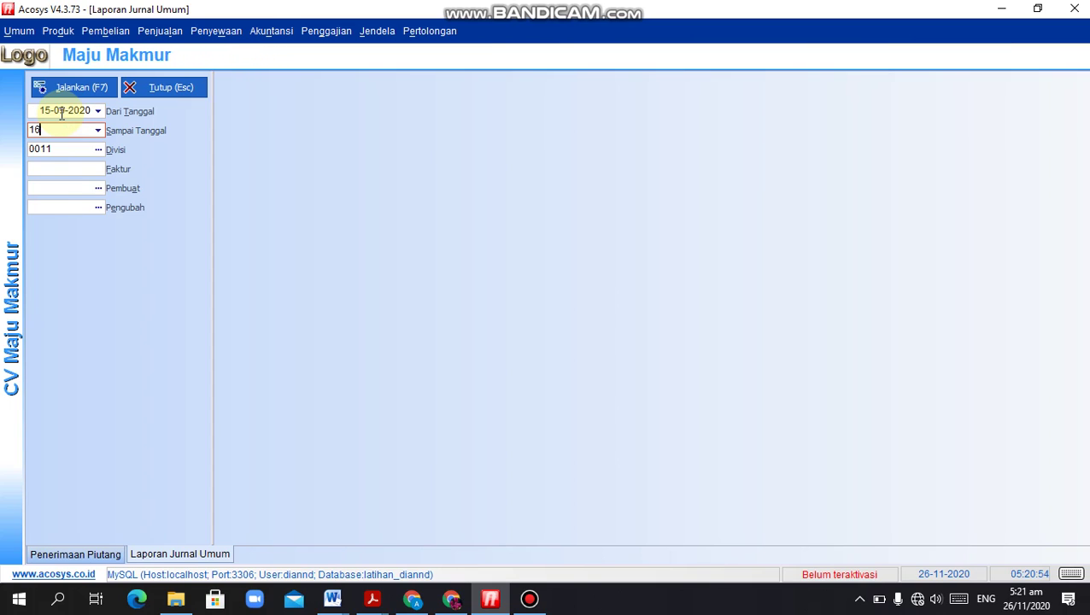
text(-09-2020)
key(Tab)
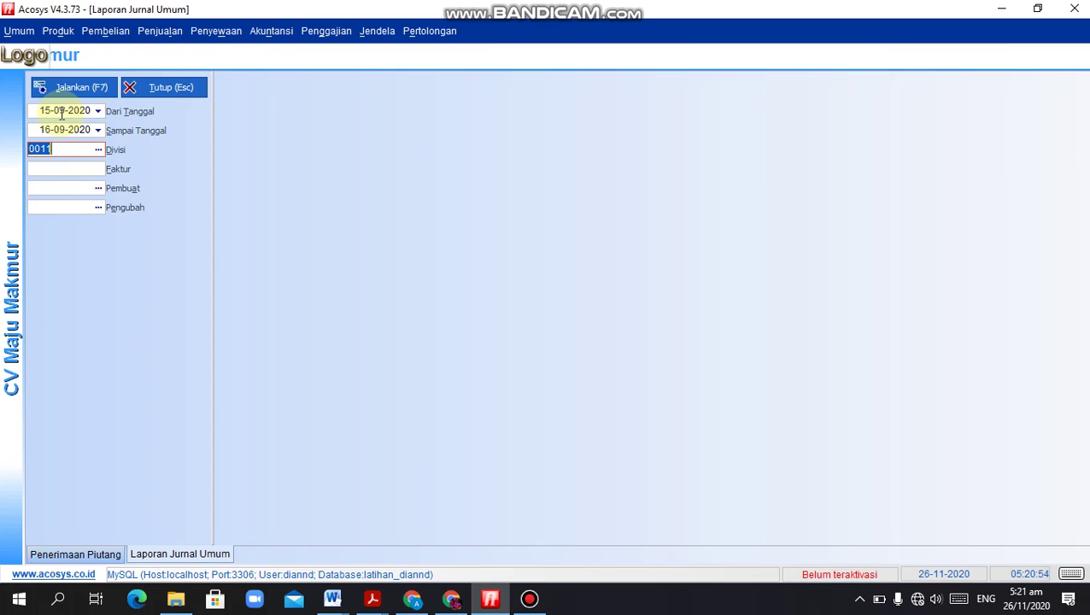
click(75, 87)
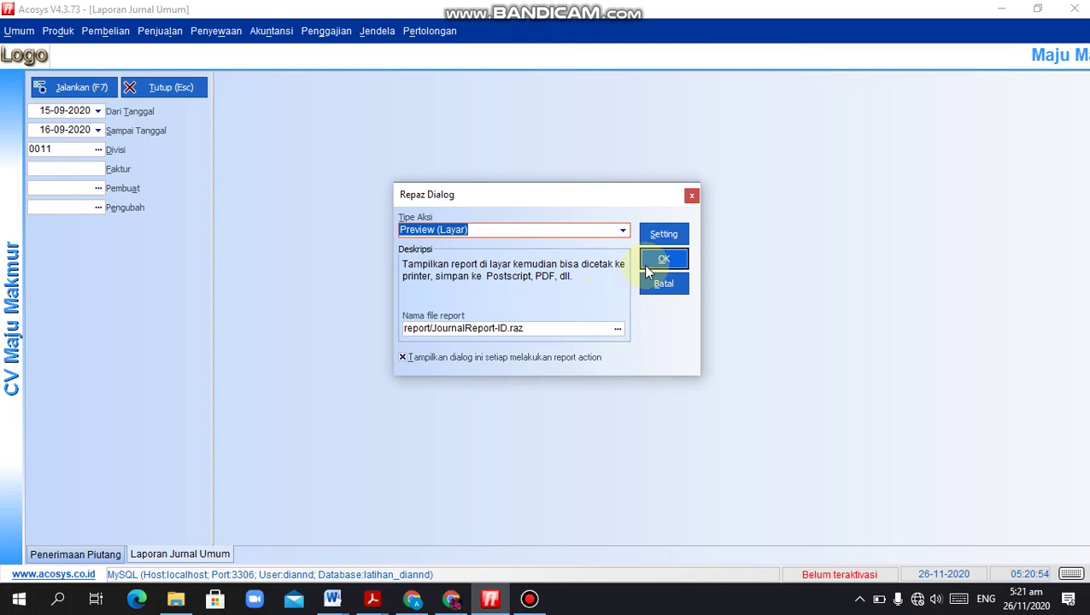
click(664, 260)
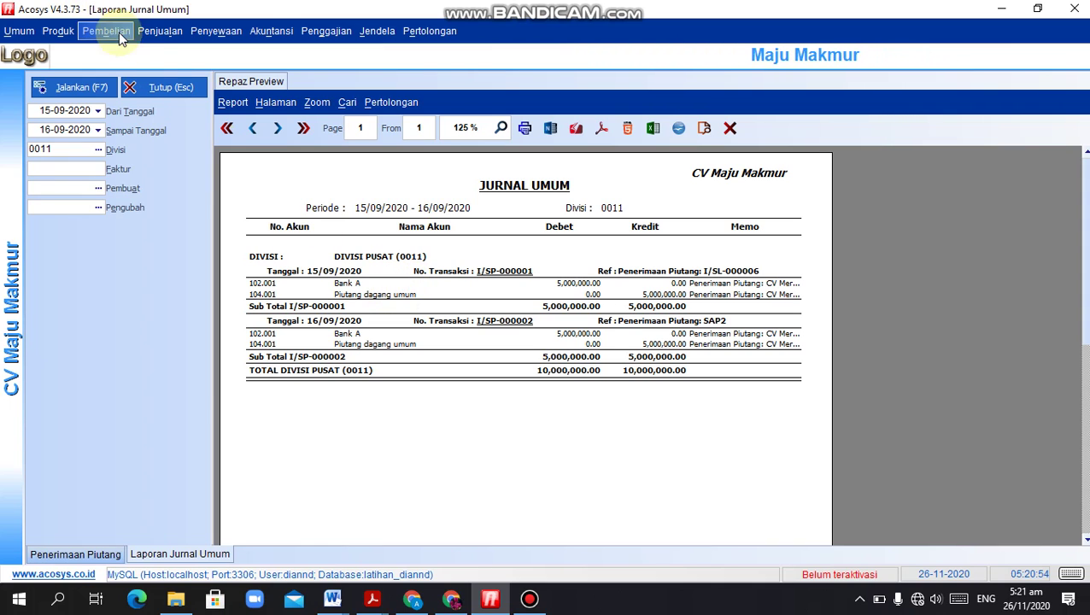
Run the sales report for receivables receipts (Penerimaan Piutang) with start date 01-01-2001 as an on-screen preview.
click(158, 34)
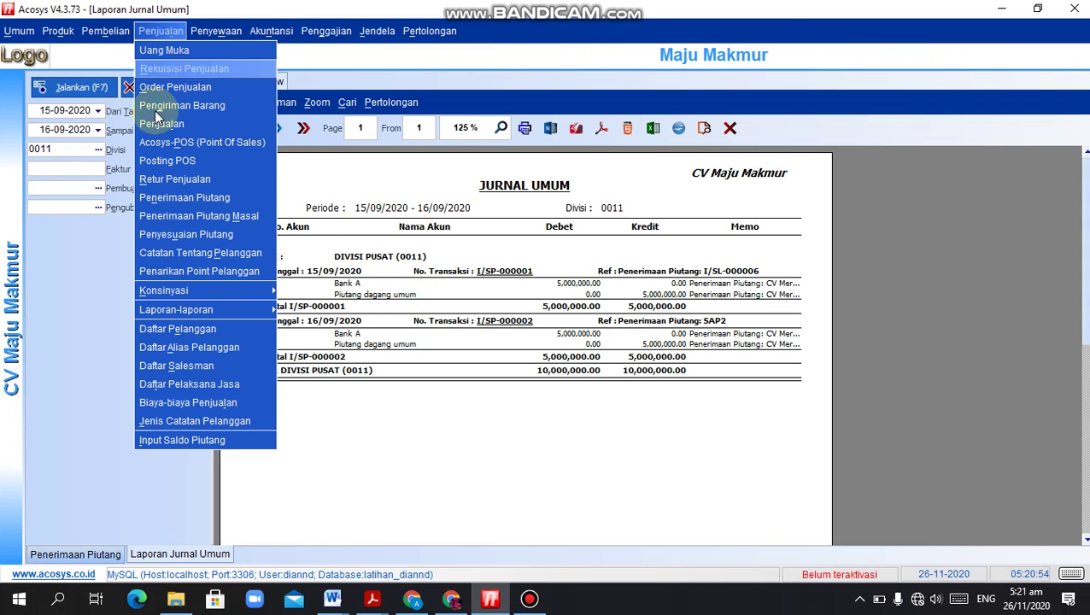
mouse_move(188, 316)
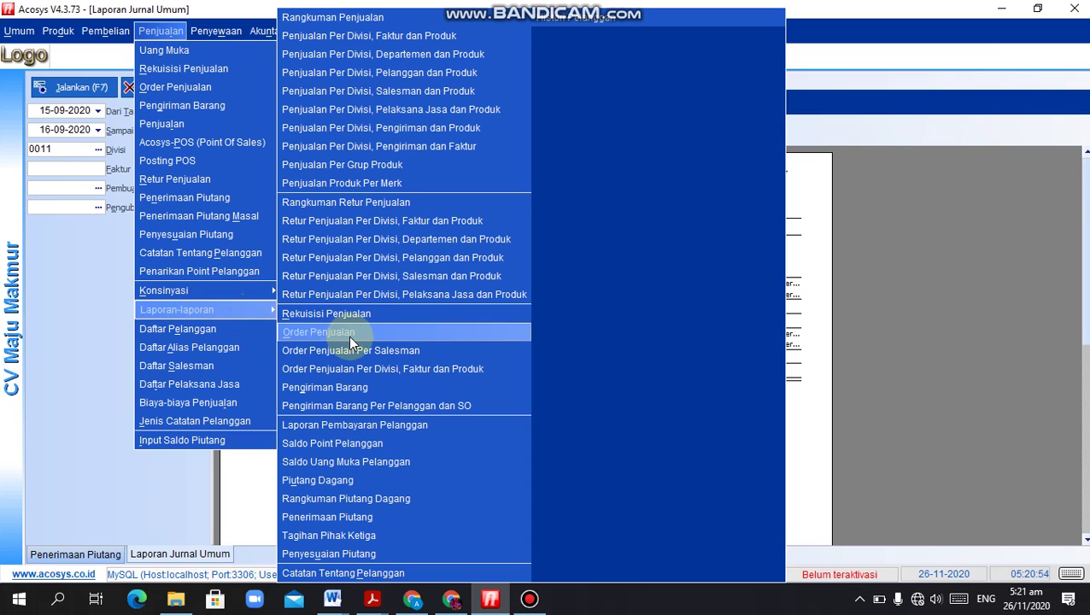
click(358, 519)
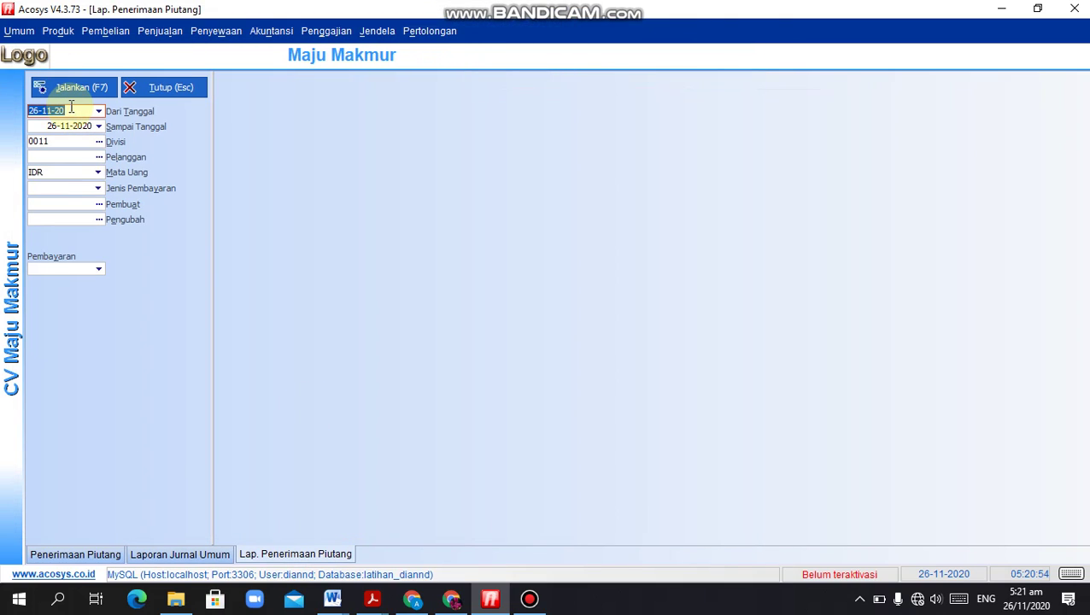
text(010101)
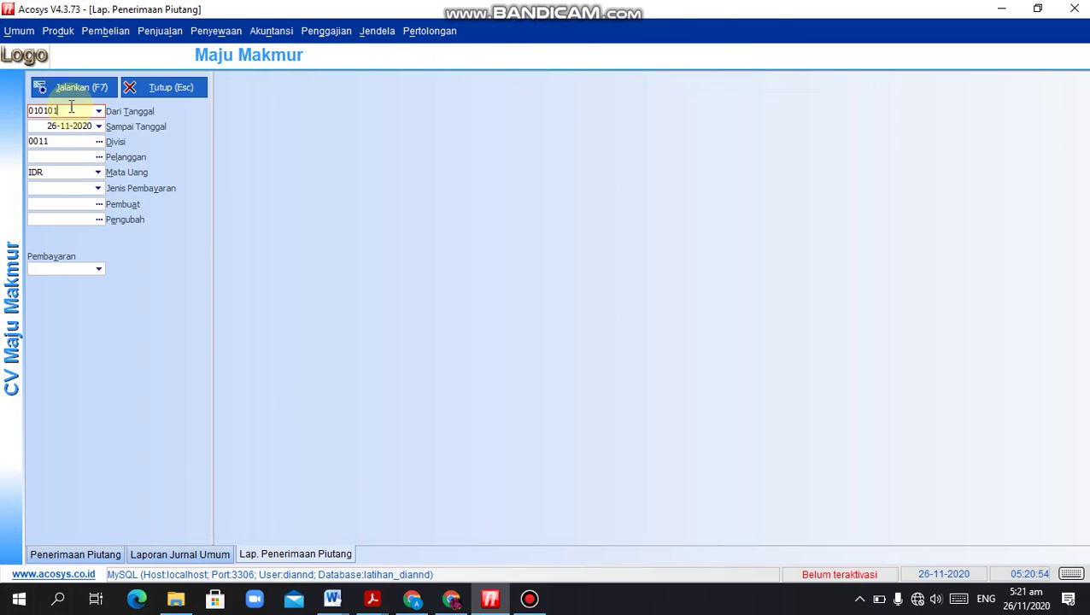
click(73, 88)
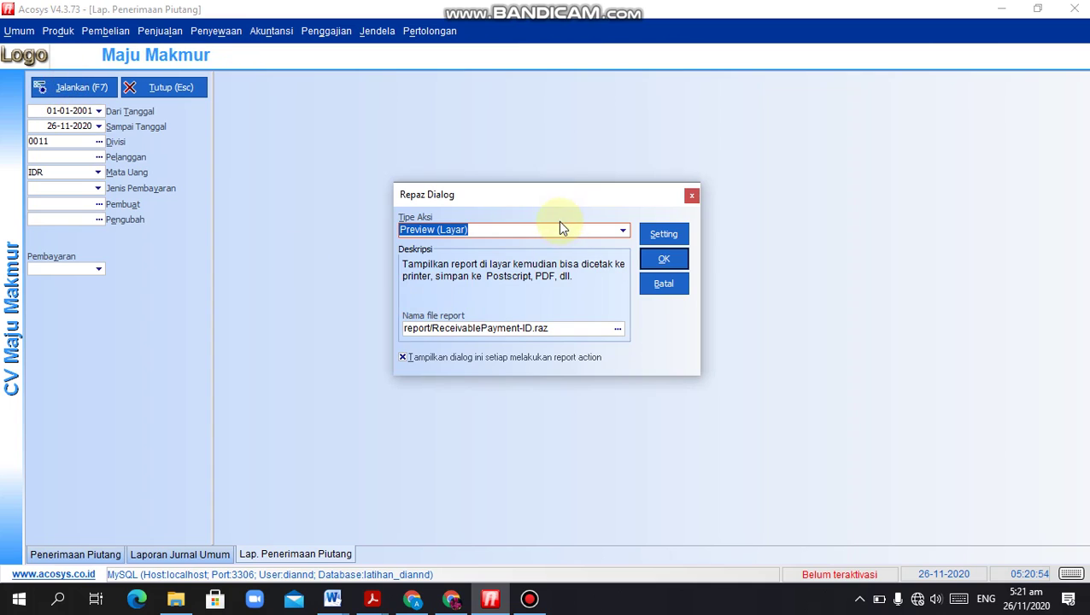
click(665, 261)
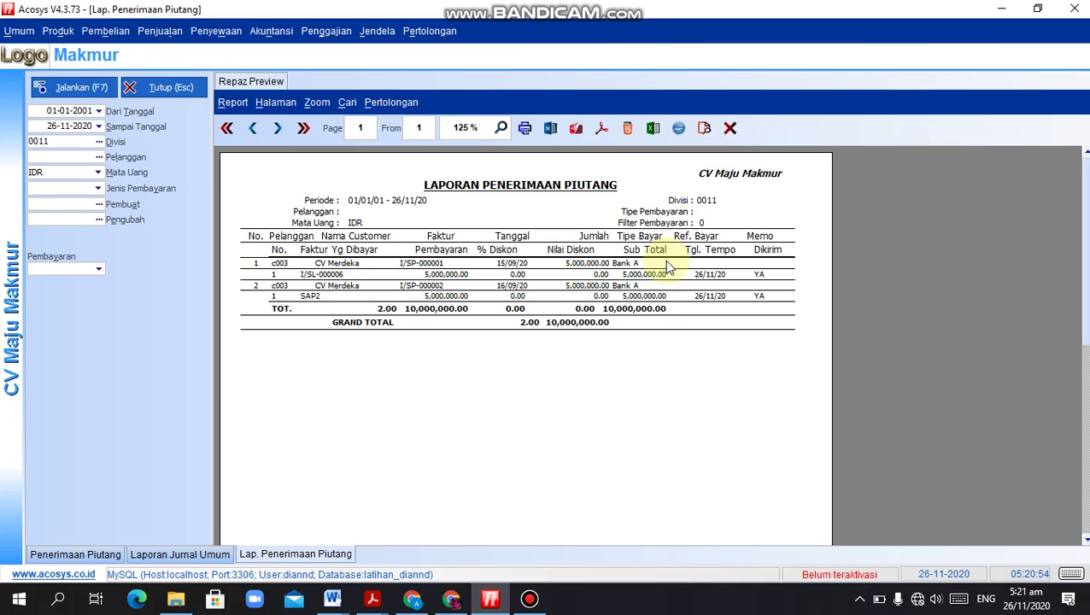